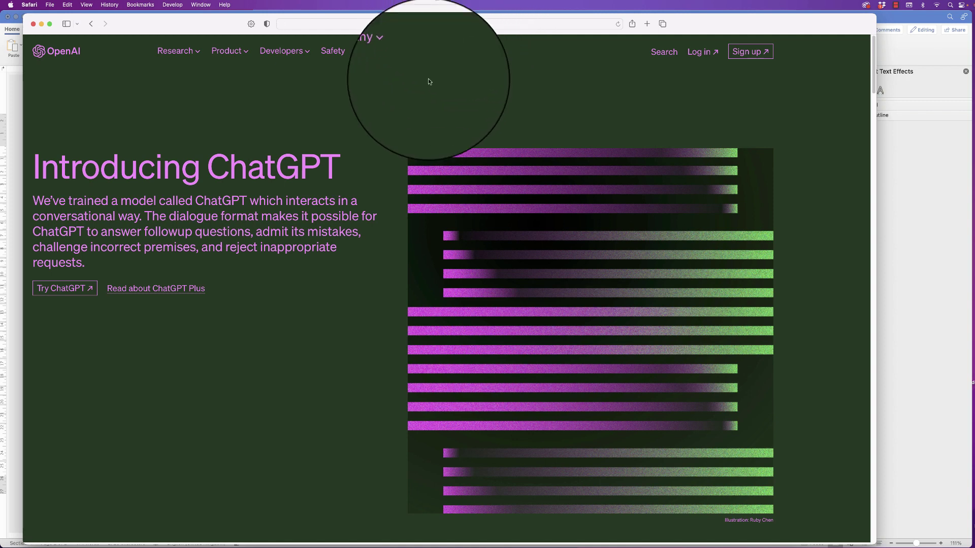
Step: Open ChatGPT from its introduction page and submit the prompt "PARTY PLANNER CHECKLIST"
click(71, 291)
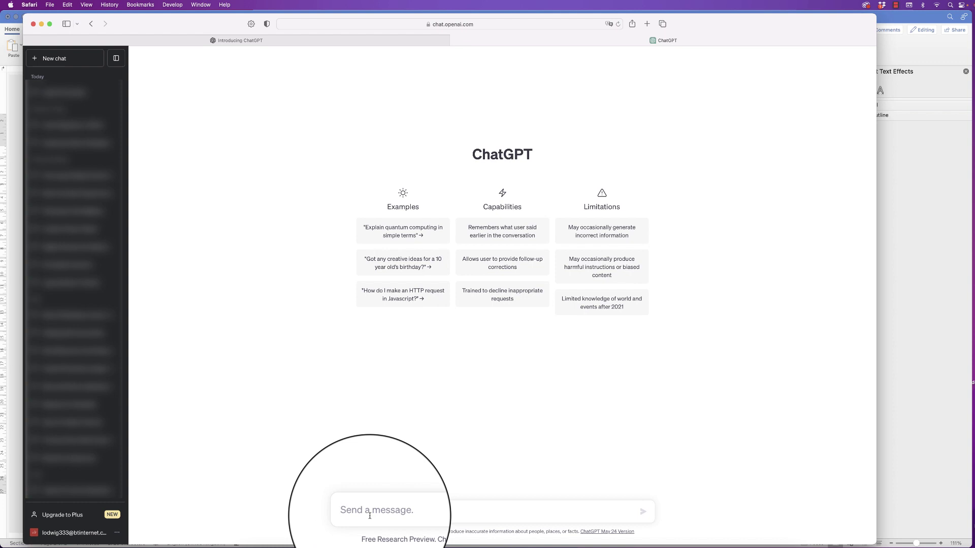
text(PARTY PLANNER CHECKLIST)
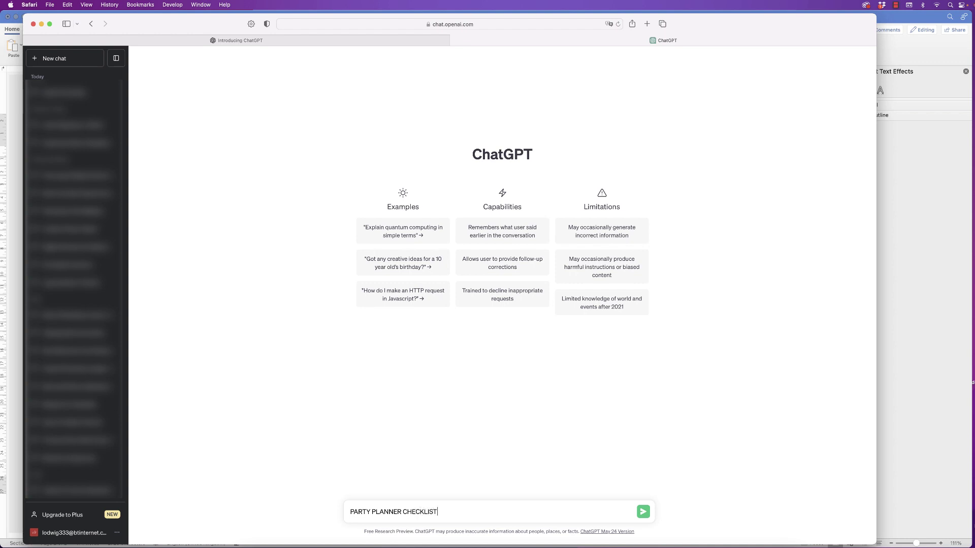
key(Return)
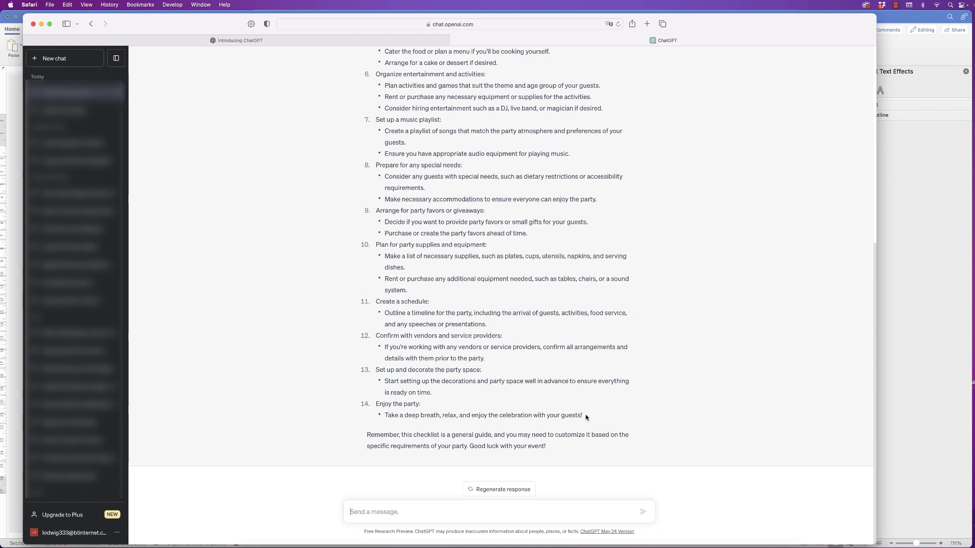
Step: Copy the numbered checklist from the ChatGPT answer, switch to Word and paste it into the blank document as text only
drag(586, 418, 376, 126)
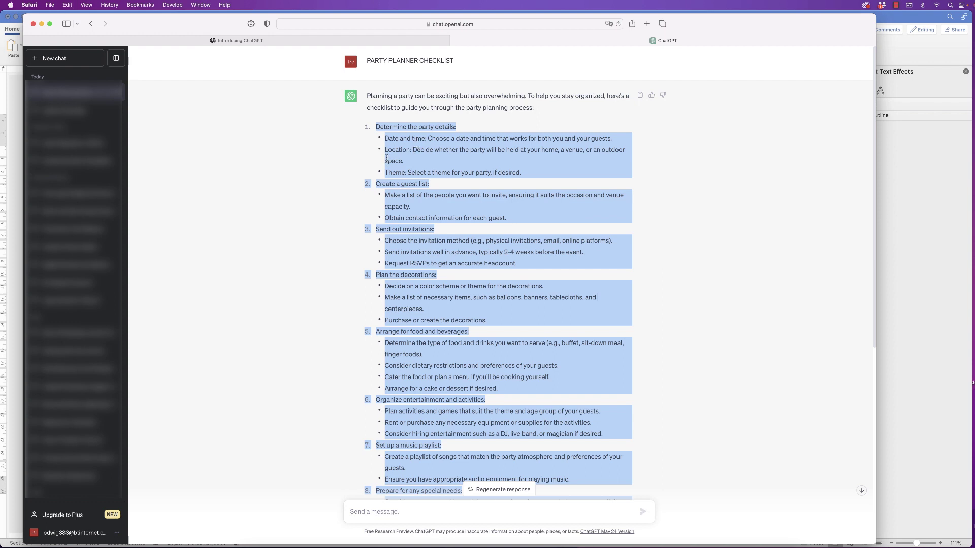
click(640, 97)
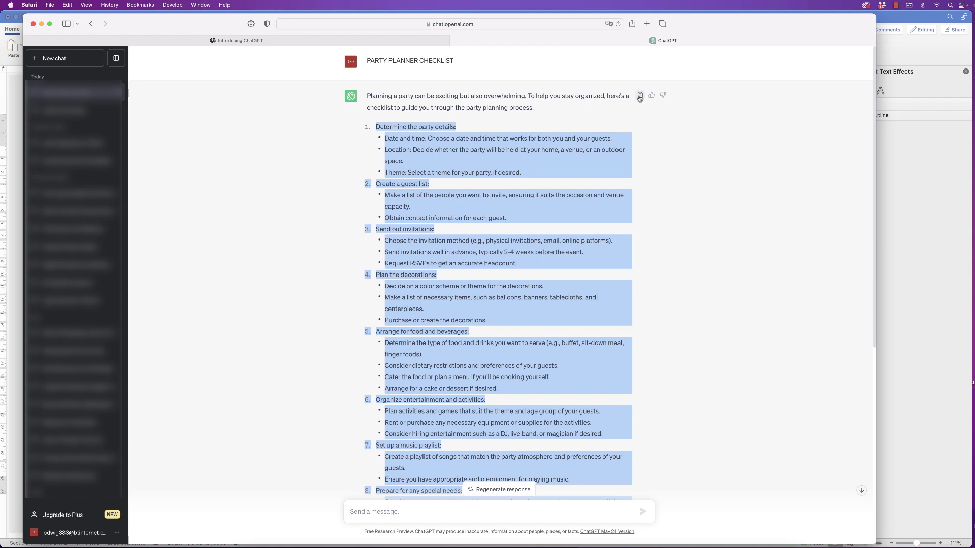
click(916, 454)
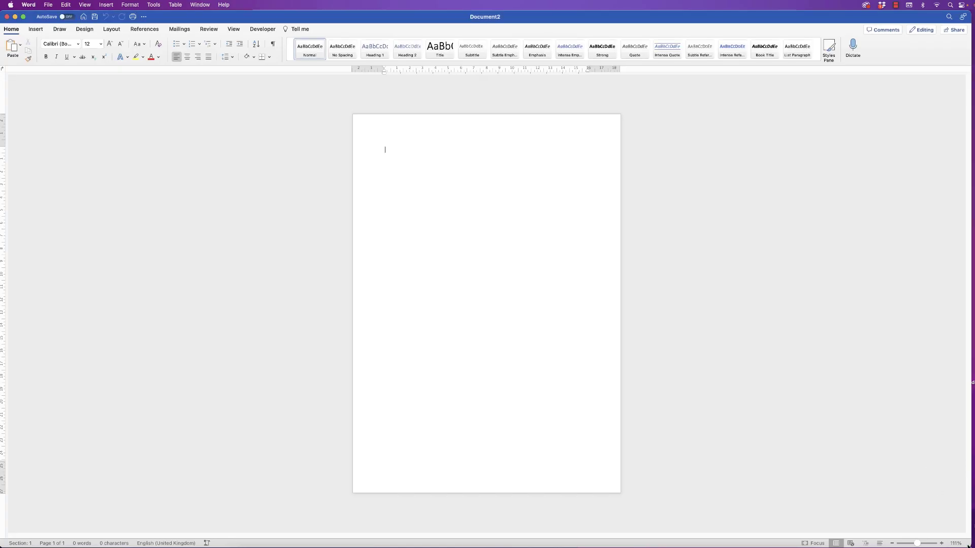
click(20, 45)
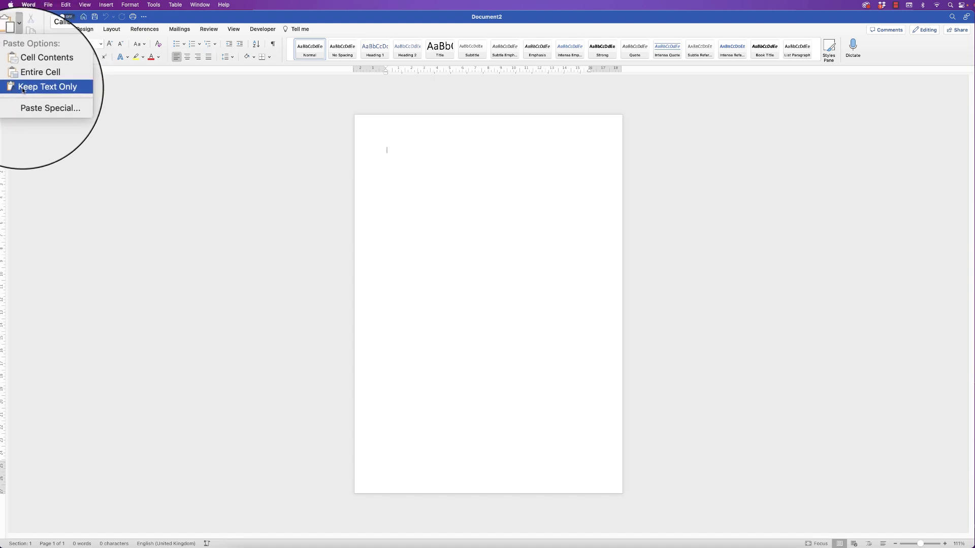
click(50, 91)
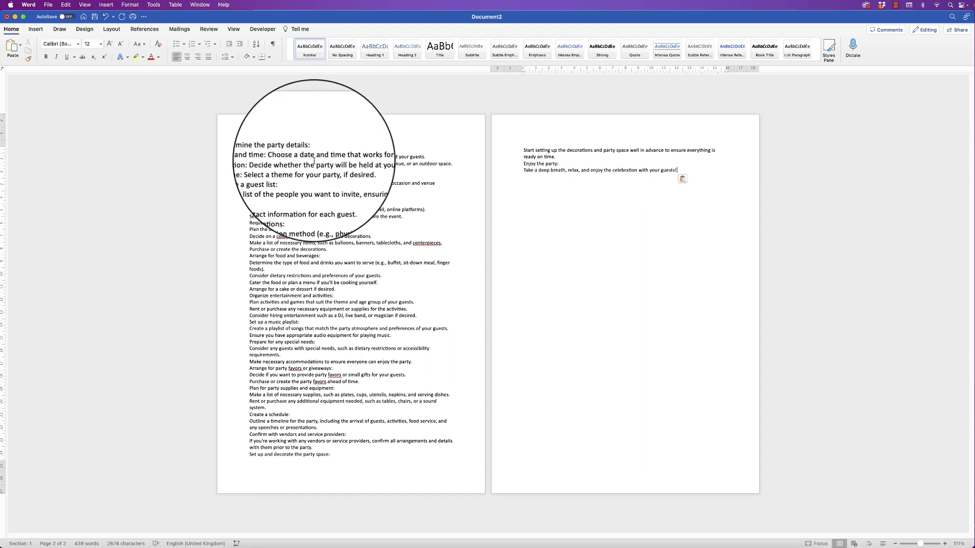
Step: Make the first five section headings bold, from "Determine the party details:" to "Arrange for food and beverages:"
drag(312, 151, 250, 151)
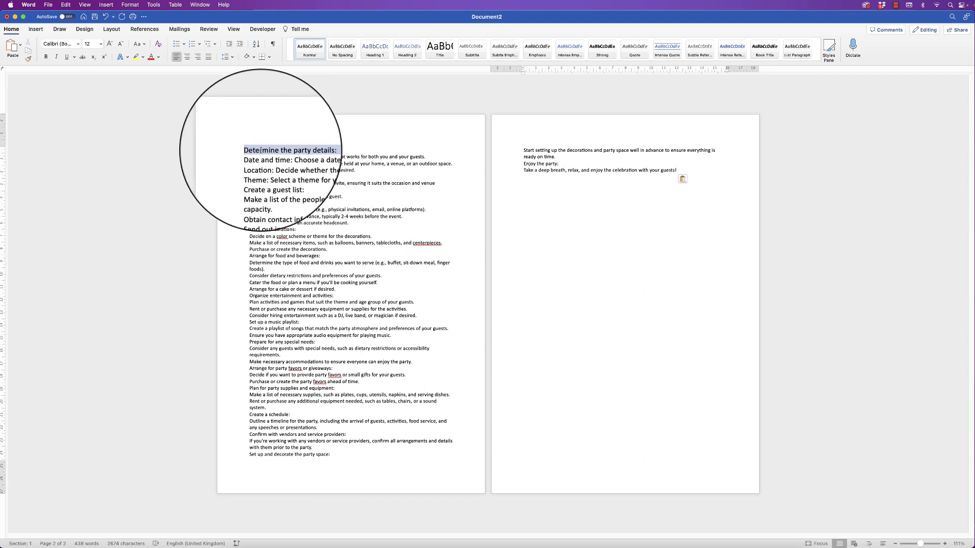
click(46, 57)
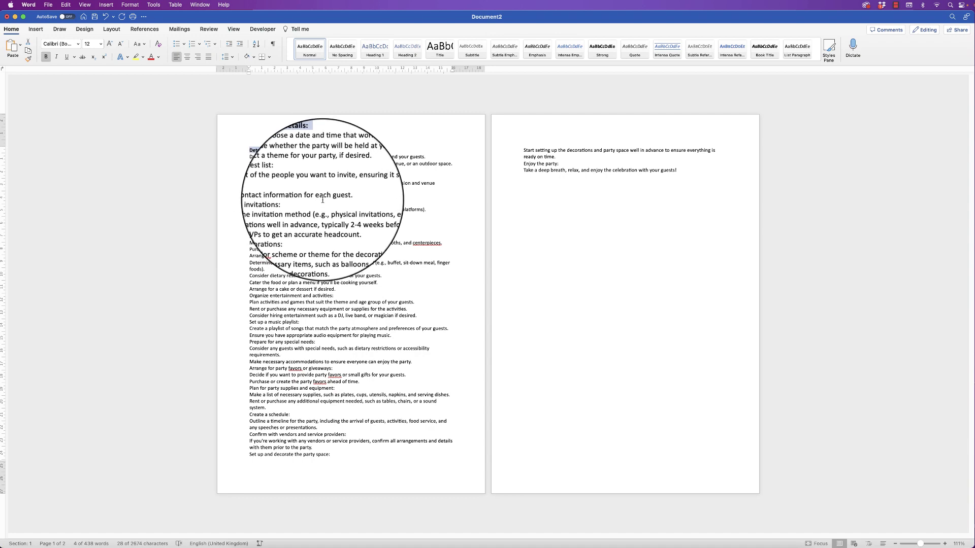
drag(306, 203, 265, 203)
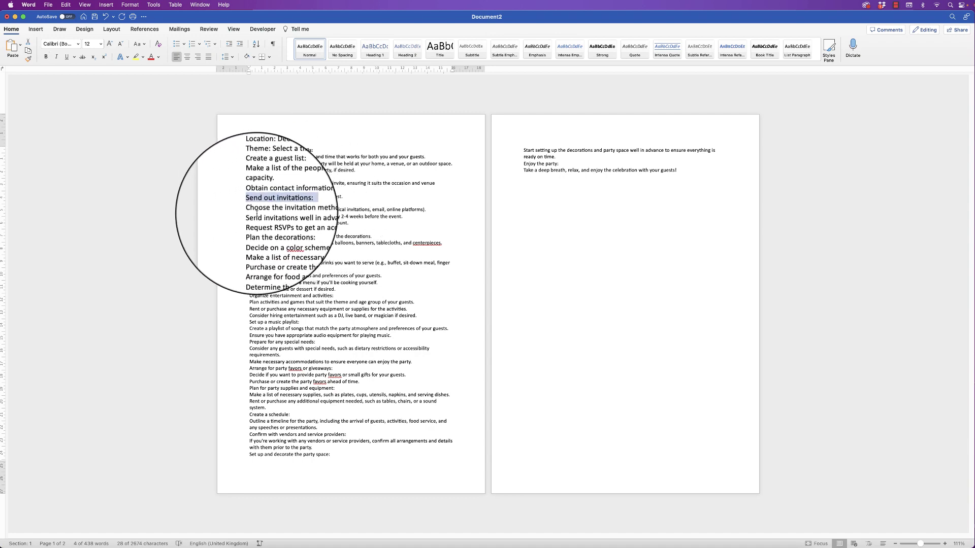
key(super+b)
drag(294, 177, 250, 176)
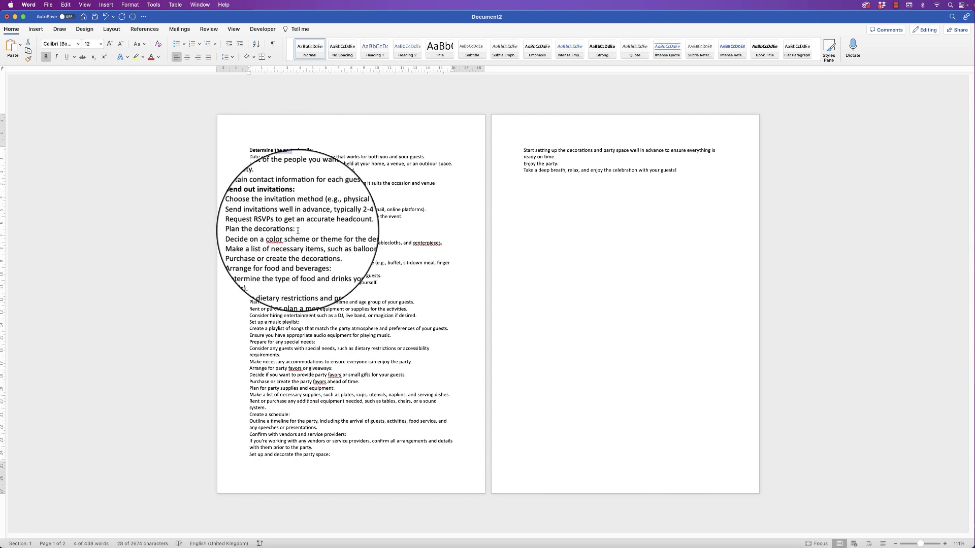
drag(297, 230, 250, 230)
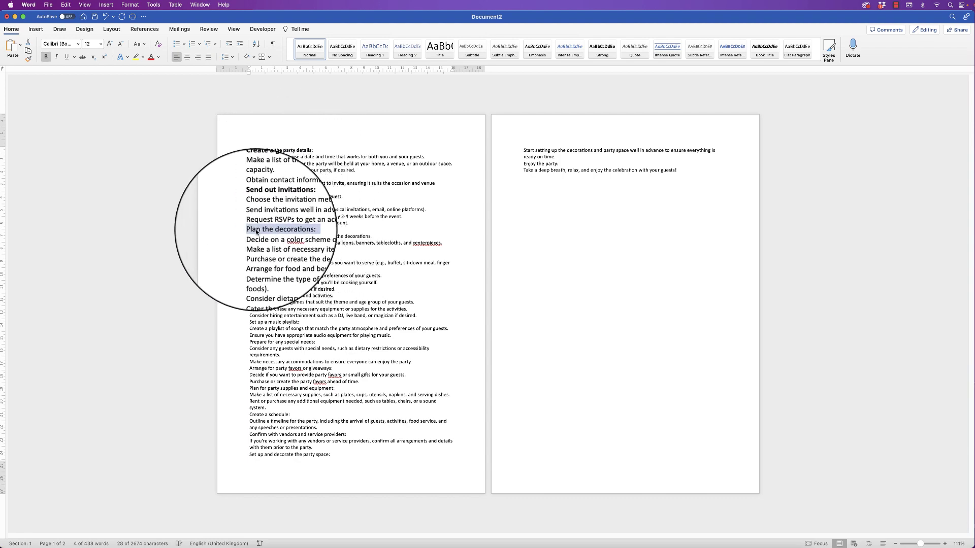
key(super+b)
triple_click(260, 257)
key(super+b)
Step: Make the headings for entertainment and activities, music playlist, special needs, and party favors or giveaways bold
triple_click(284, 296)
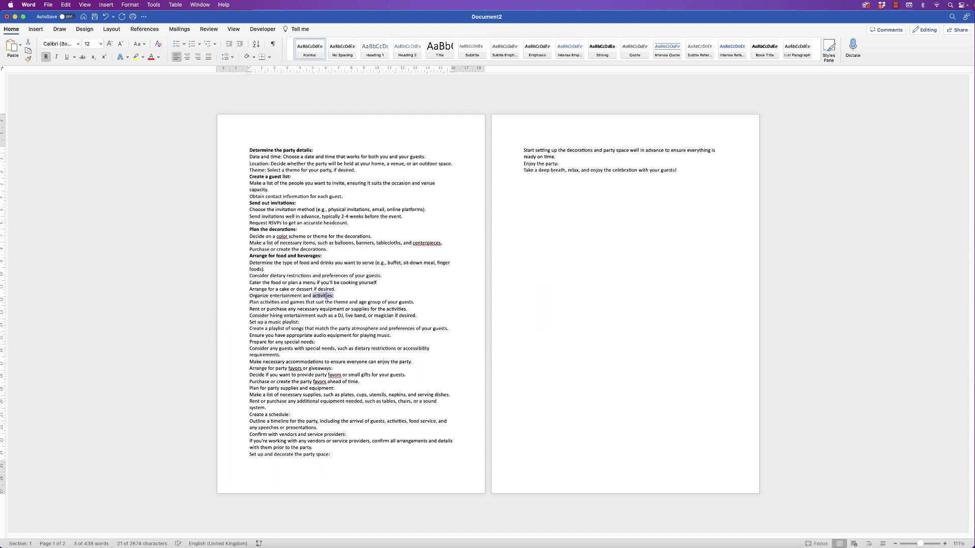
key(super+b)
triple_click(284, 322)
key(super+b)
triple_click(291, 368)
key(super+b)
triple_click(316, 342)
key(super+b)
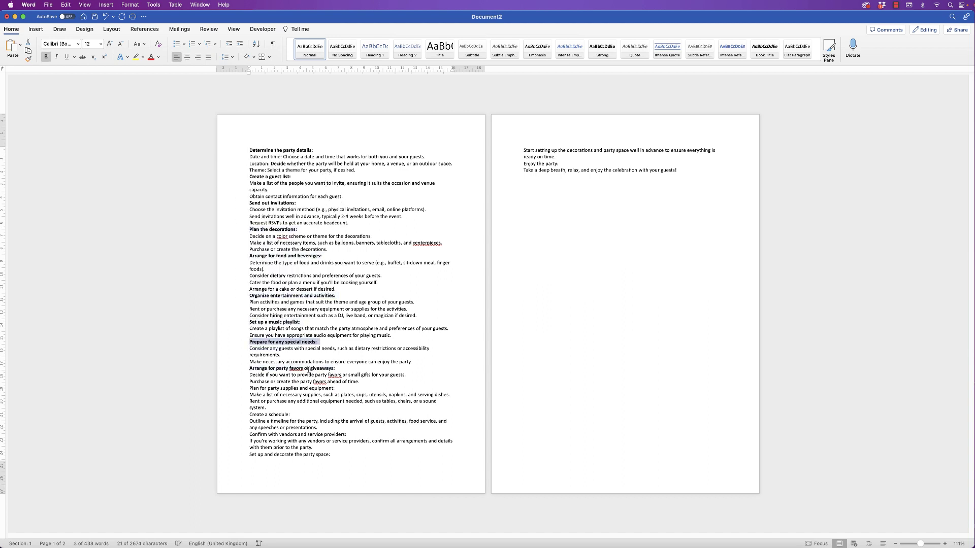
Step: Make the headings "Plan for party supplies and equipment:", "Create a schedule:" and "Enjoy the party:" bold
triple_click(304, 387)
key(super+b)
triple_click(284, 414)
key(super+b)
triple_click(541, 163)
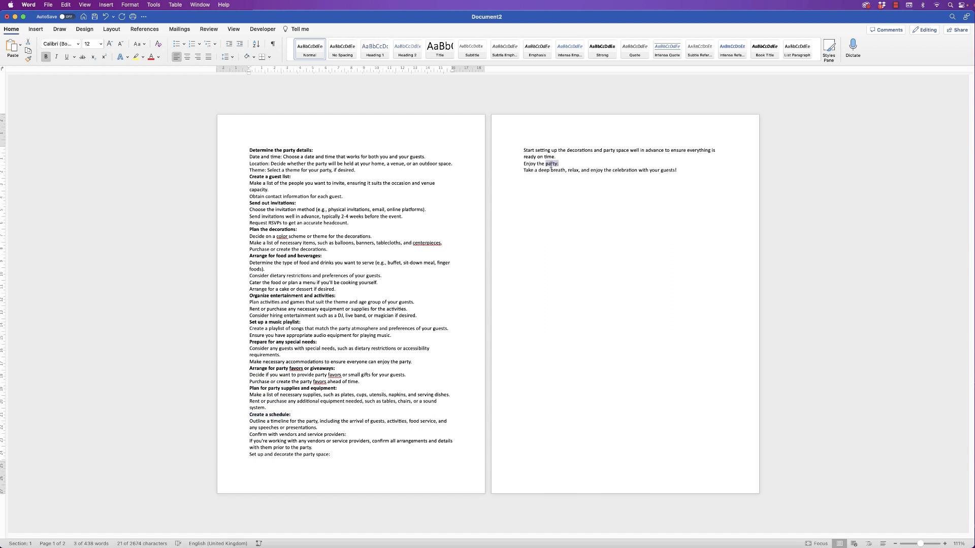
key(super+b)
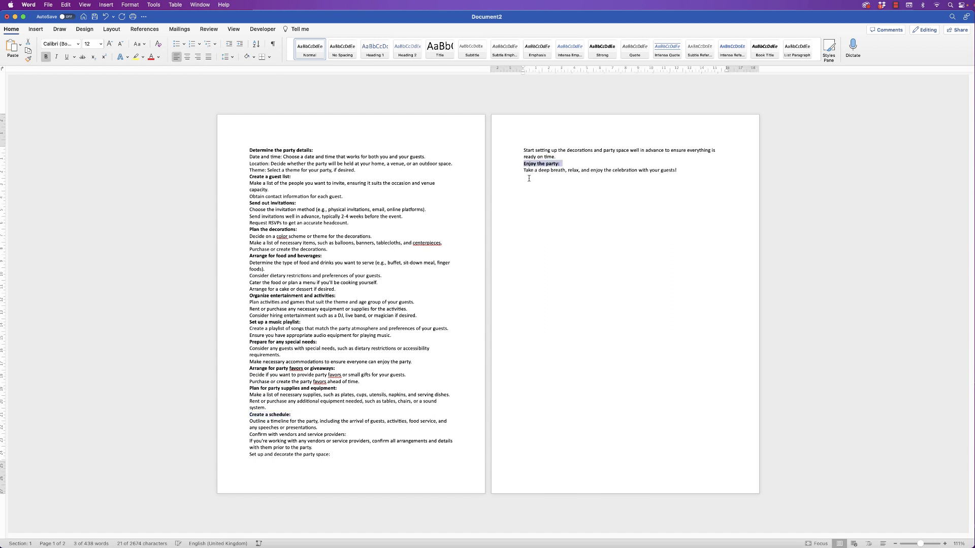
Step: Insert a blank line after each of the first four sections, from the party details to the decorations
click(359, 172)
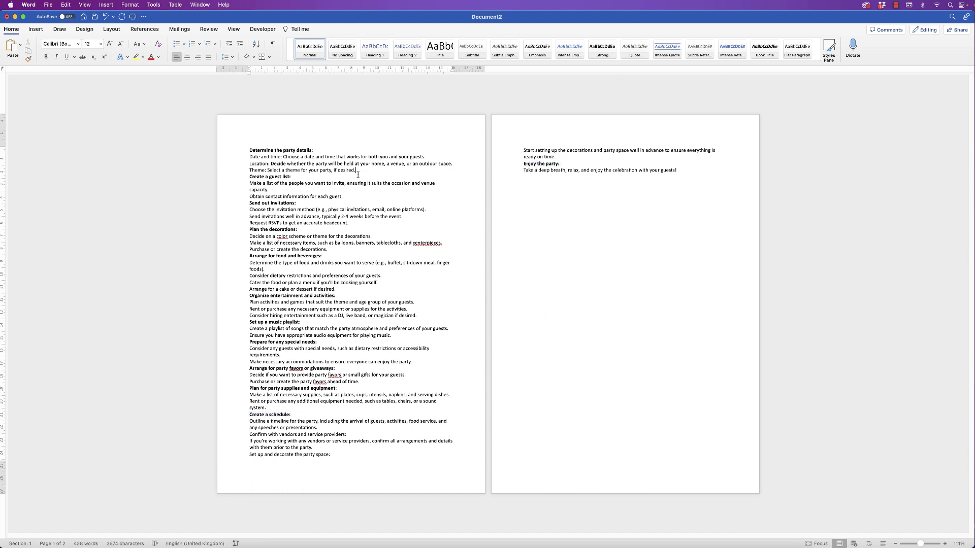
key(Return)
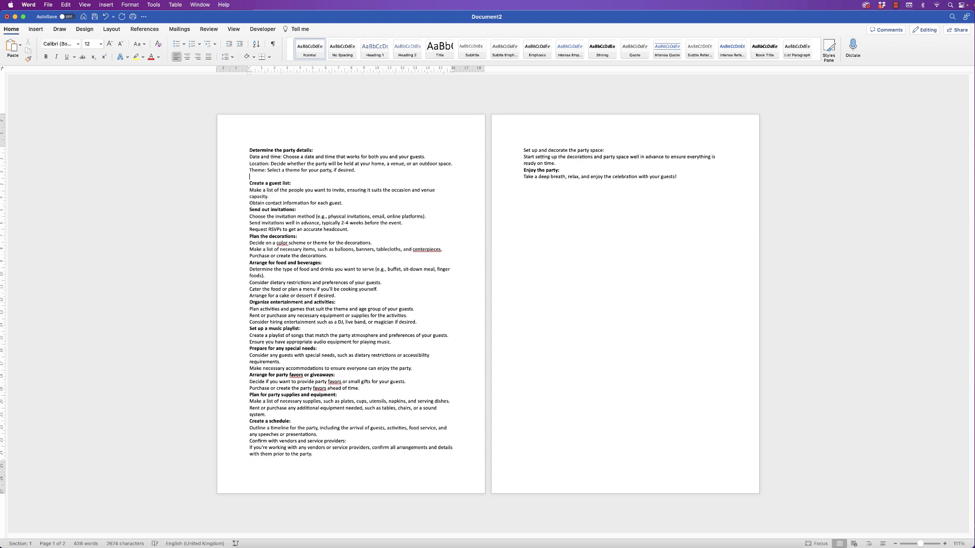
key(Return)
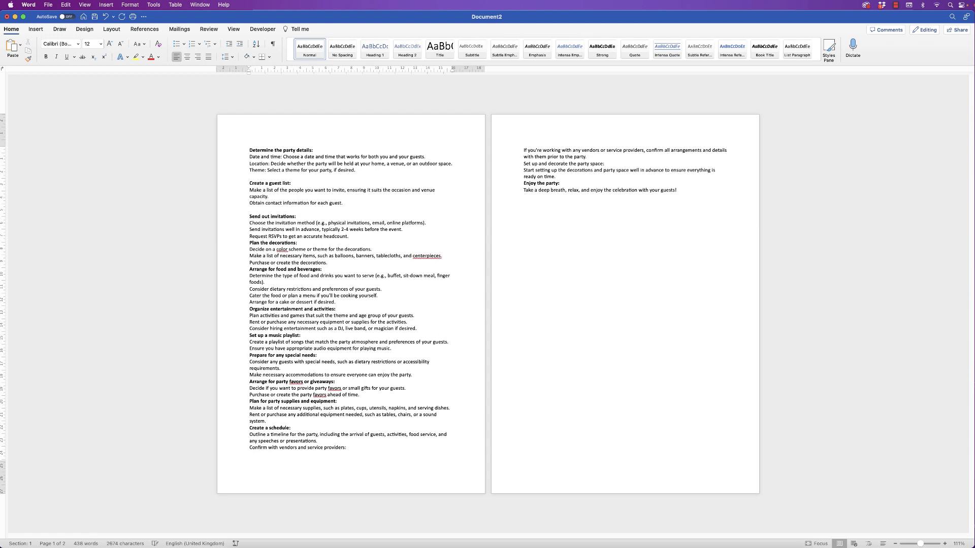
key(Return)
click(327, 269)
key(Return)
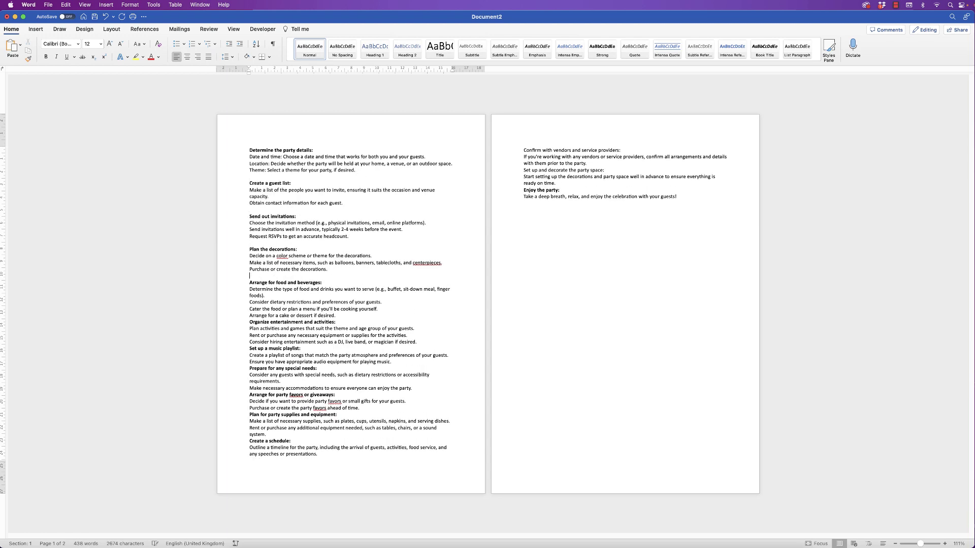
Step: Insert a blank line after the food and beverages section and after the entertainment and activities section
key(Down)
key(Down)
key(Down)
key(Down)
key(Down)
key(Down)
key(End)
key(Return)
key(Down)
key(Down)
key(Down)
key(Down)
key(End)
key(Return)
Step: Insert a blank line after the music playlist section and after the special needs section
key(Down)
key(Down)
key(End)
key(Return)
key(Down)
key(Down)
key(Down)
key(End)
key(Return)
Step: Insert a blank line beneath the heading "Plan for party supplies and equipment:" and another above "Create a schedule:"
key(Down)
key(Down)
key(Down)
key(Down)
key(End)
key(Return)
key(Down)
key(Down)
key(Down)
key(End)
key(Return)
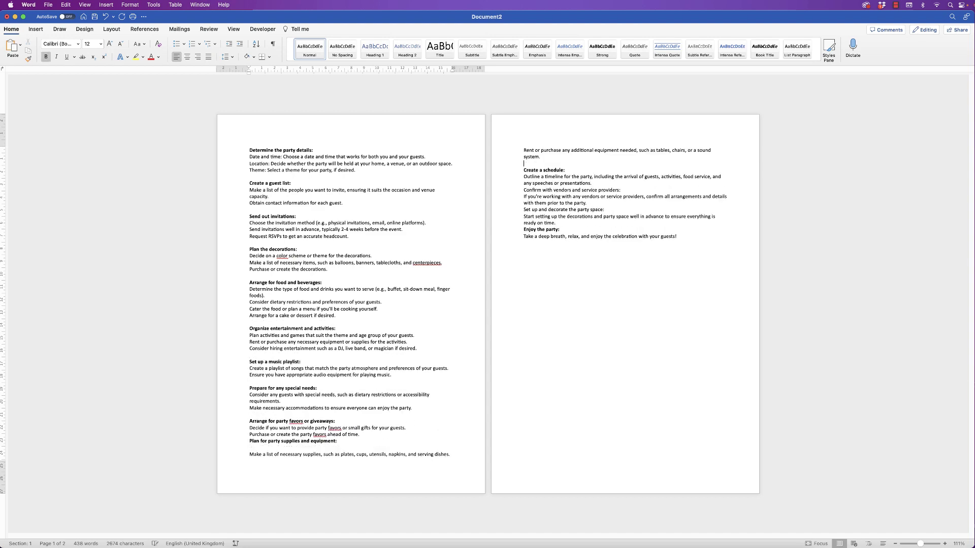
Step: Insert a blank line above the heading "Enjoy the party:" on the second page
key(Down)
key(Down)
key(Down)
key(Down)
key(Down)
key(Down)
key(Down)
key(Down)
key(Down)
key(End)
key(Return)
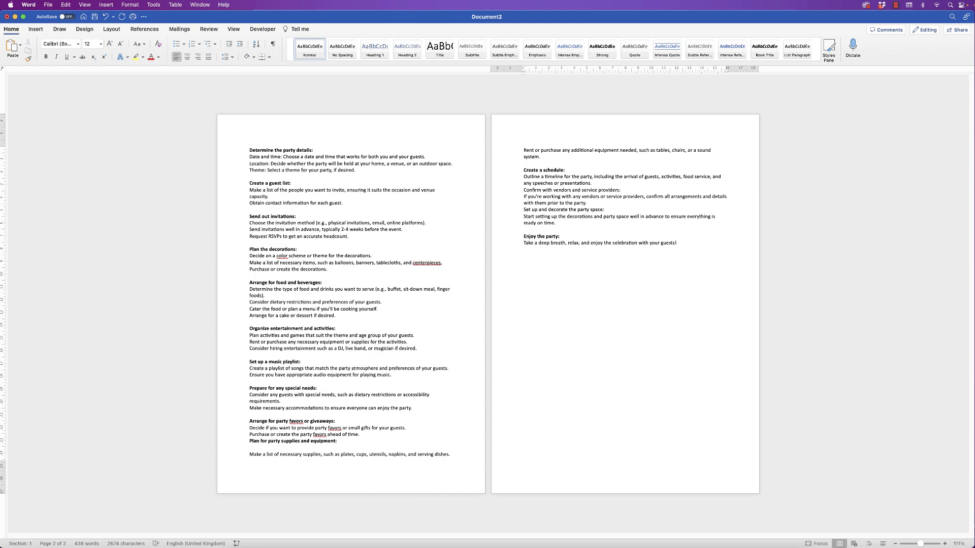
Step: Correct the flagged American spellings to "colour", "centrepieces" and "favours"
right_click(281, 256)
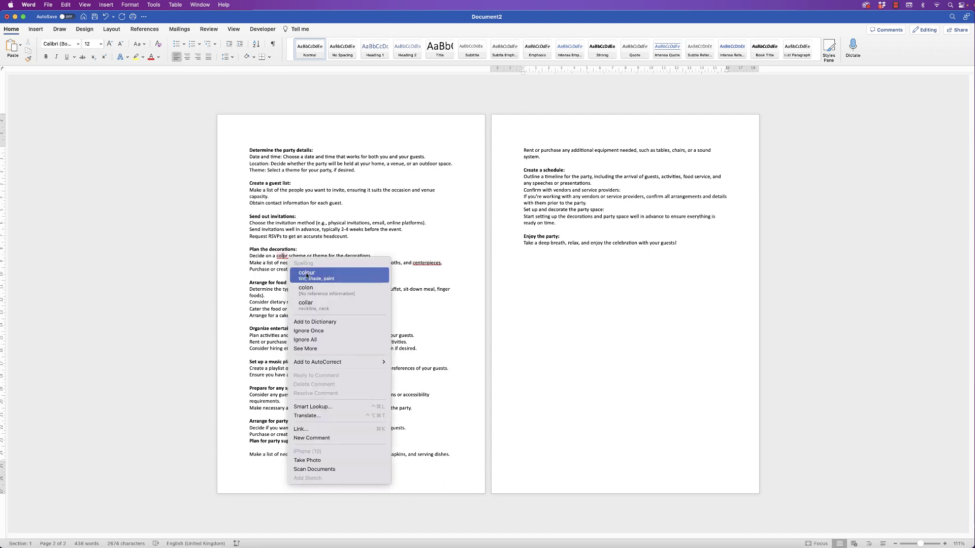
click(304, 267)
right_click(431, 263)
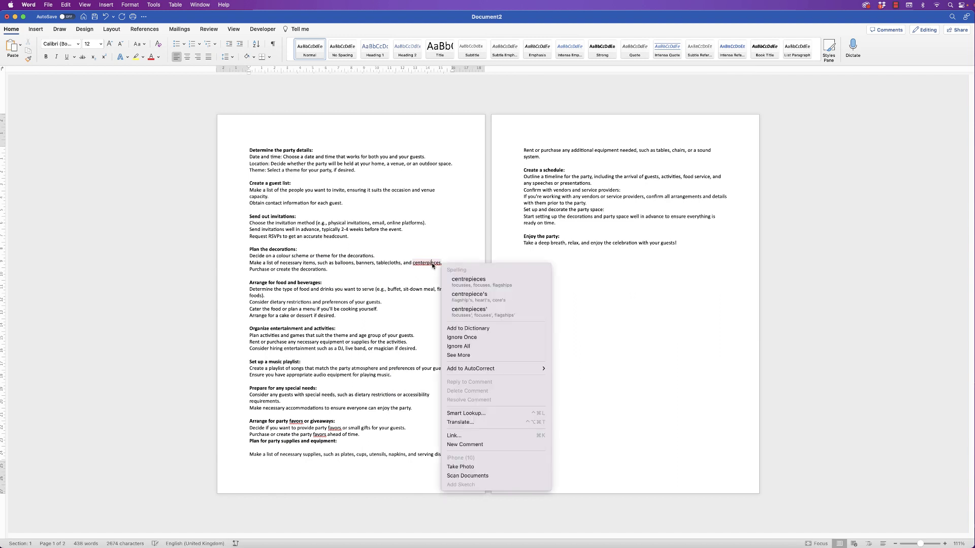
key(Escape)
right_click(295, 423)
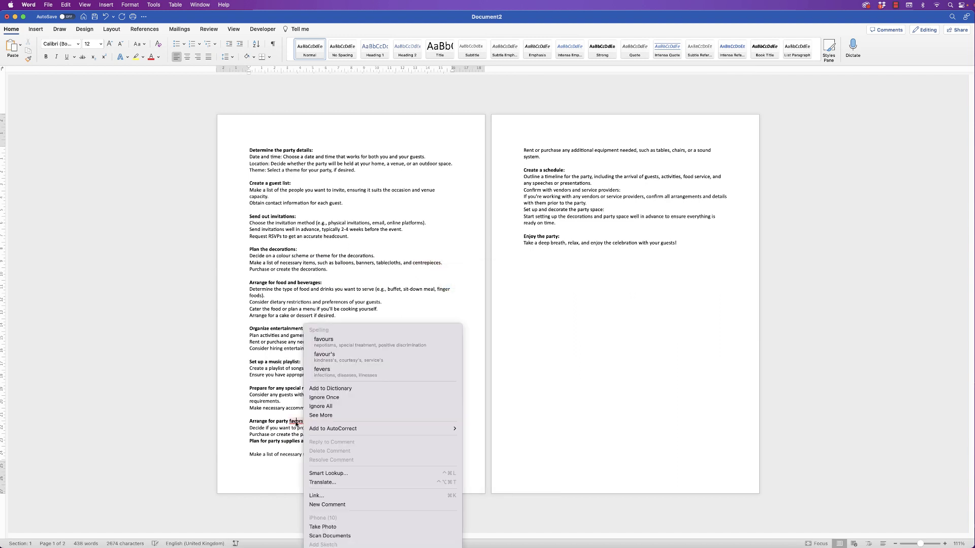
click(325, 344)
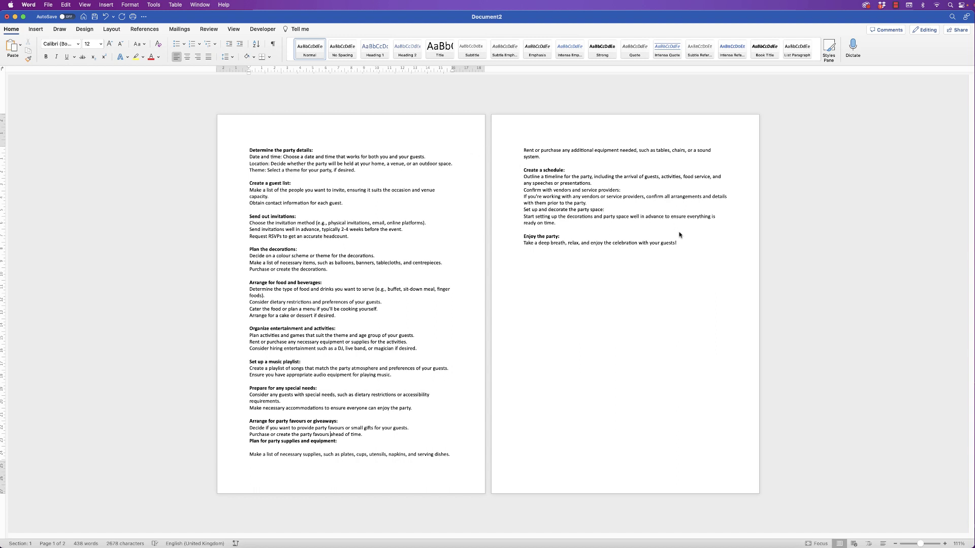
Step: Convert the entire checklist text to a table with 1 column, keeping the initial column width option, and deselect it
drag(680, 246, 250, 152)
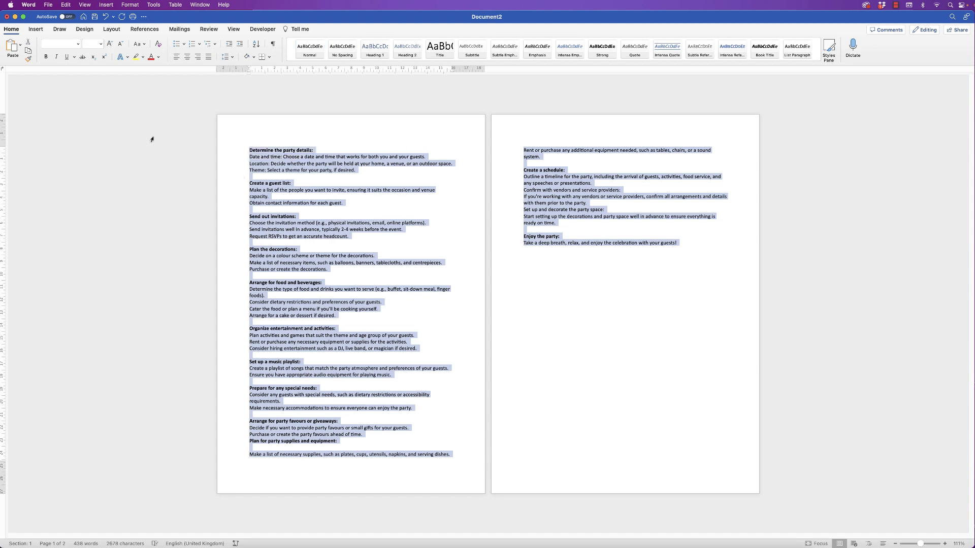
click(35, 29)
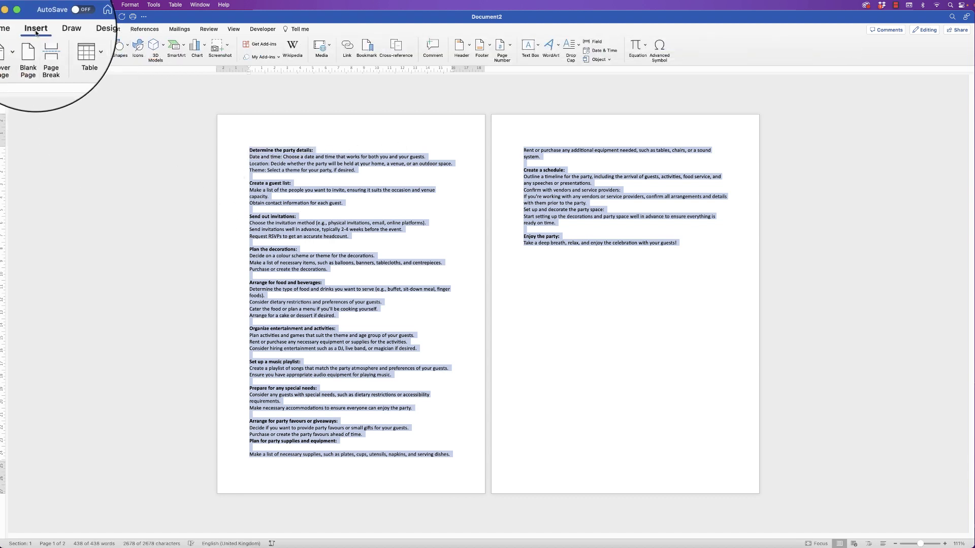
click(77, 49)
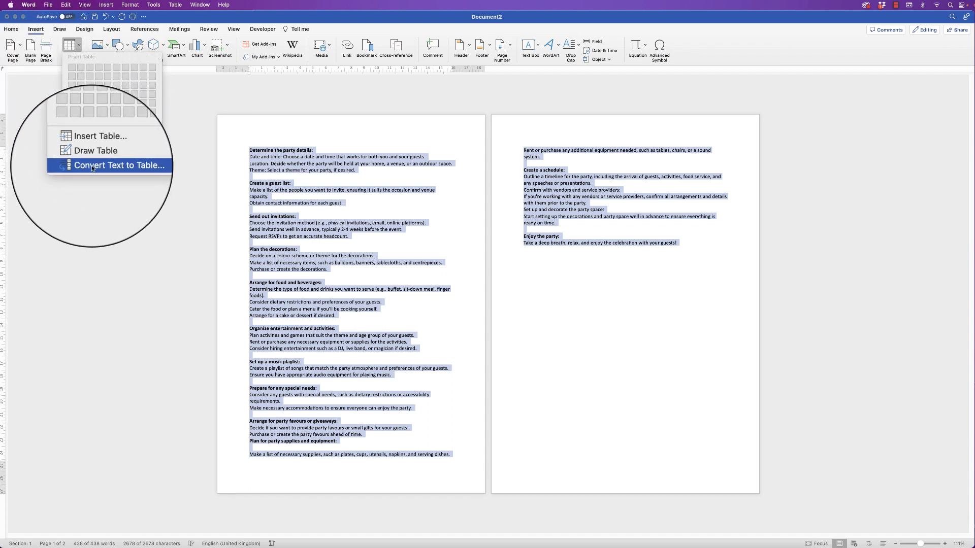
click(138, 168)
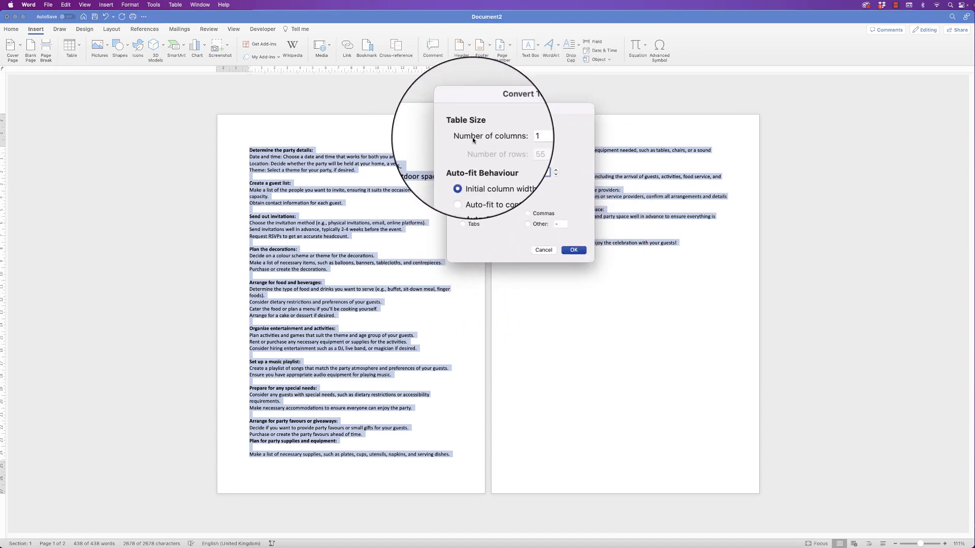
click(573, 250)
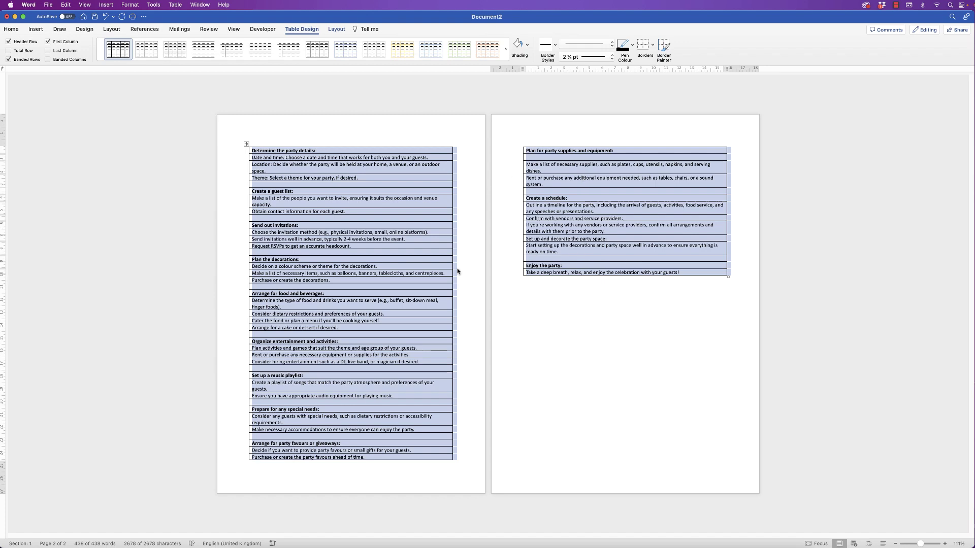
click(542, 305)
Step: Set the row height of the entire checklist table to 0.7 cm and deselect it
mouse_move(245, 144)
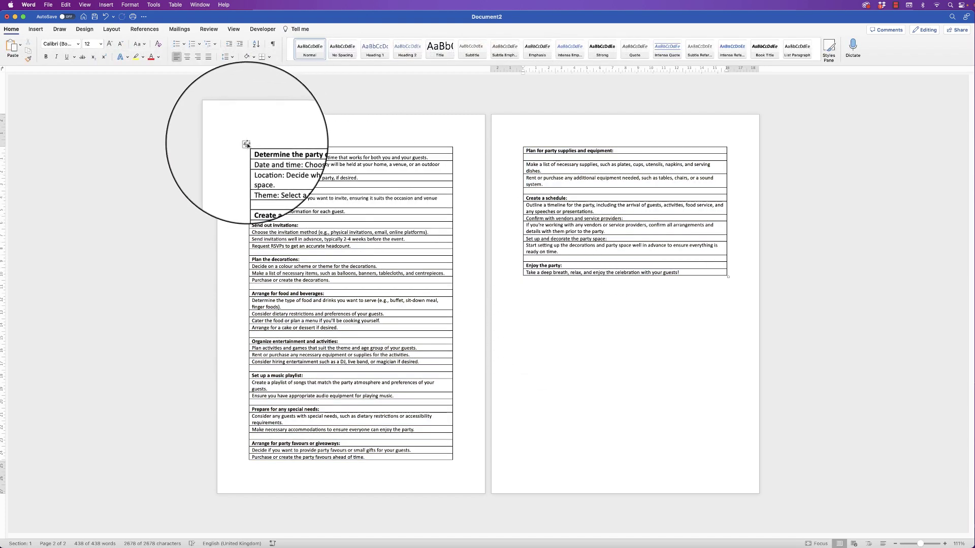
click(246, 144)
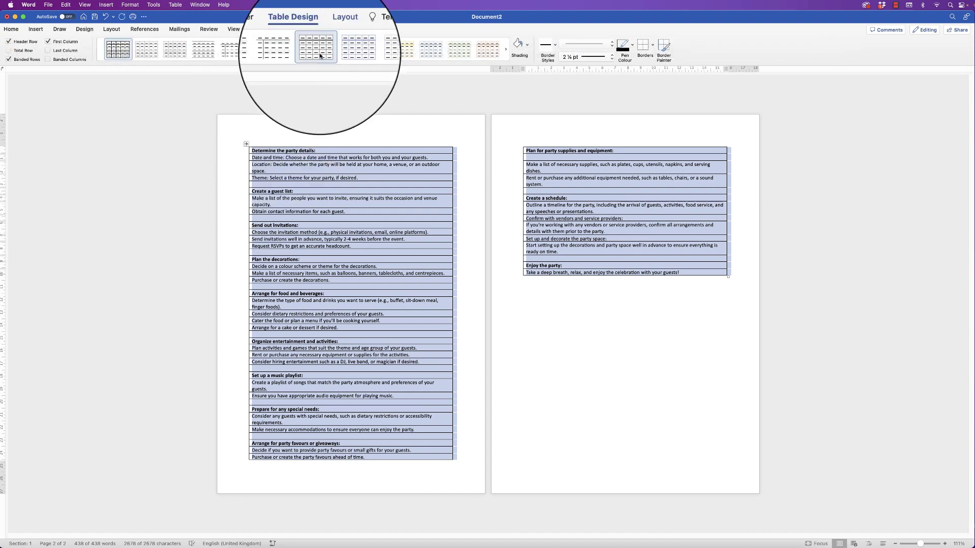
click(336, 30)
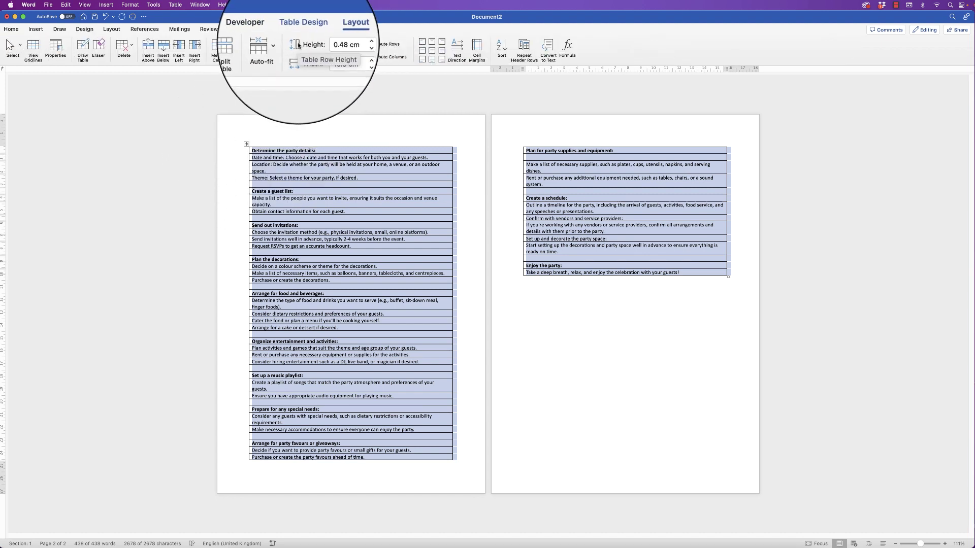
click(339, 45)
triple_click(339, 44)
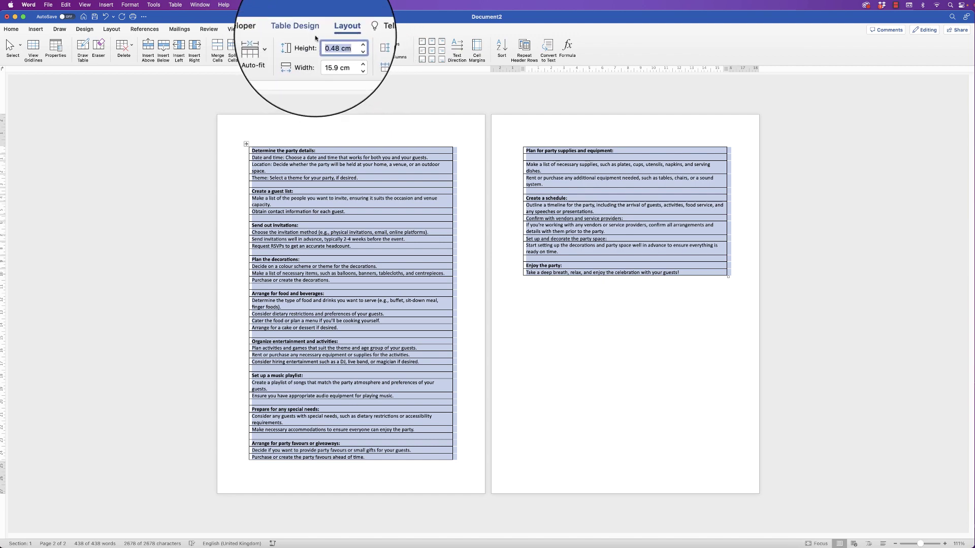
text(0.7)
key(Return)
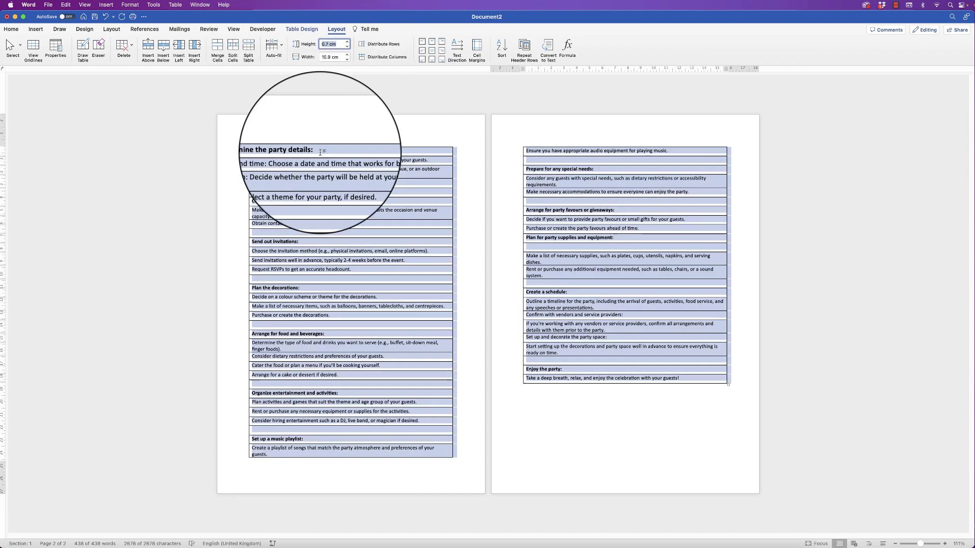
click(310, 221)
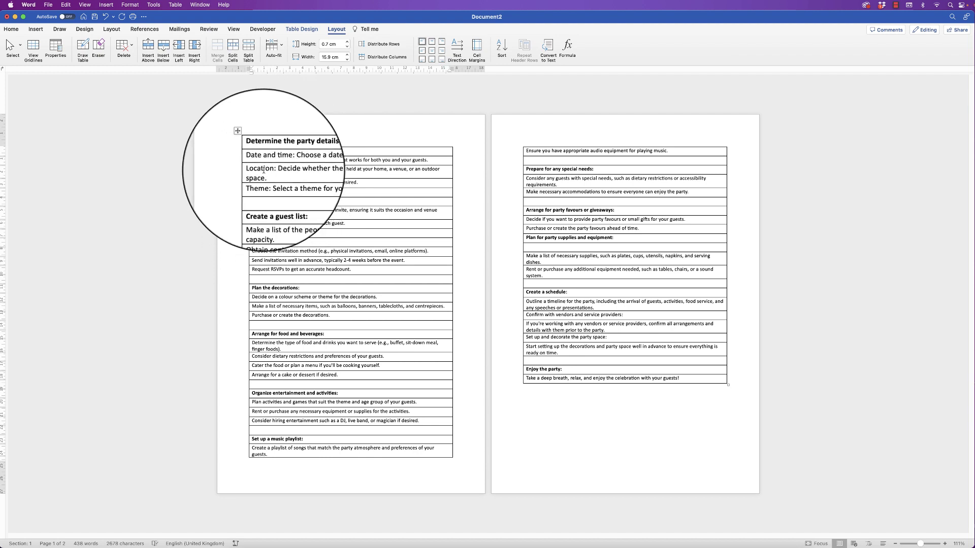
Step: Align all table text centre-left in its cells and add a column about 2.14 cm wide to the right of the existing one
click(246, 144)
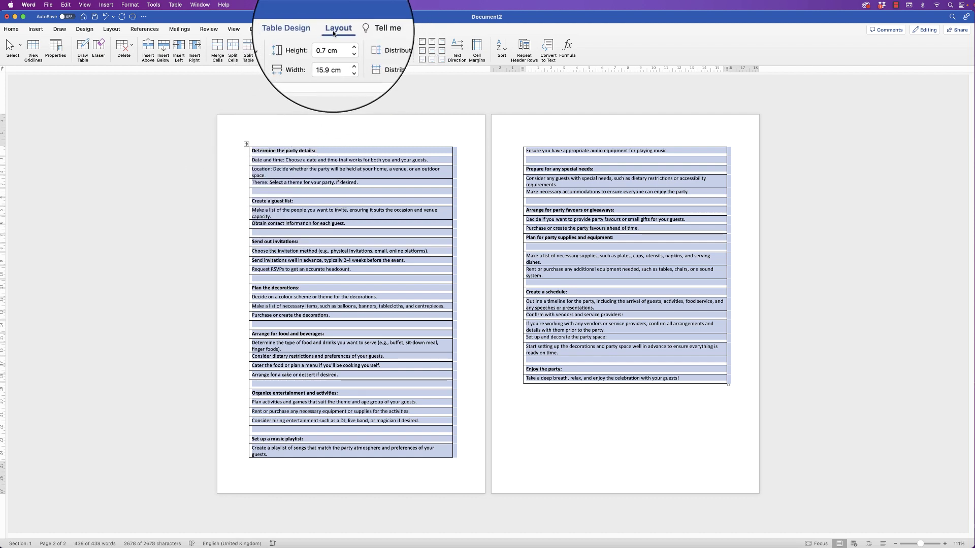
click(422, 51)
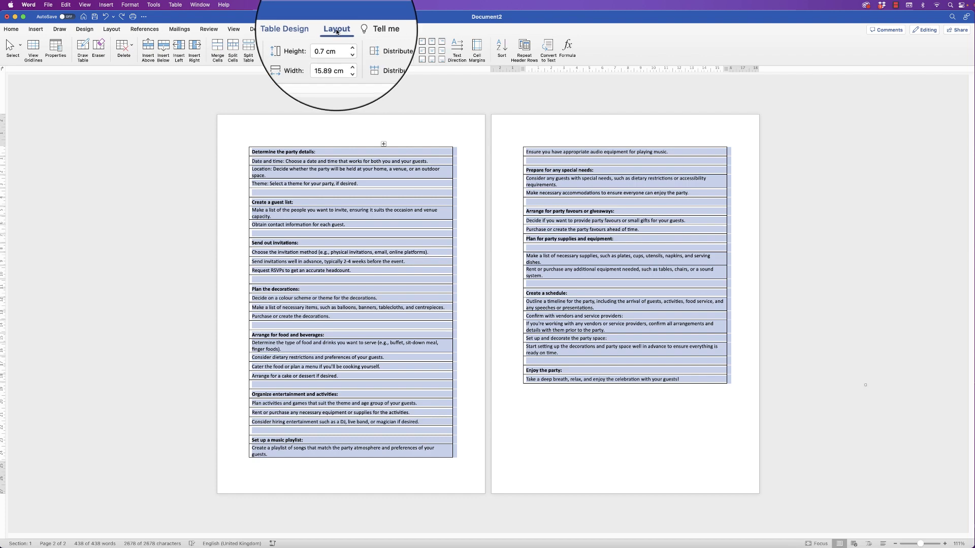
click(192, 49)
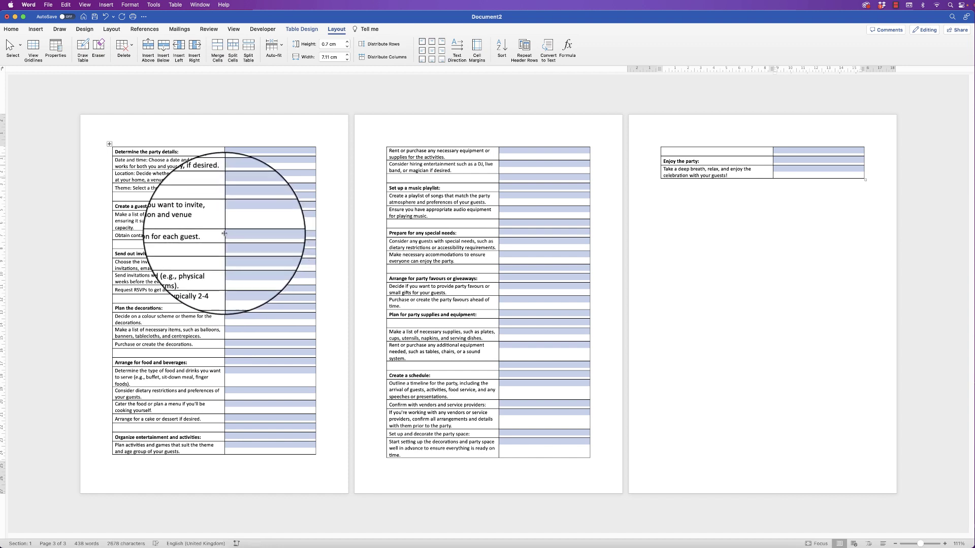
mouse_move(224, 234)
mouse_down()
mouse_move(288, 238)
mouse_move(320, 325)
mouse_up()
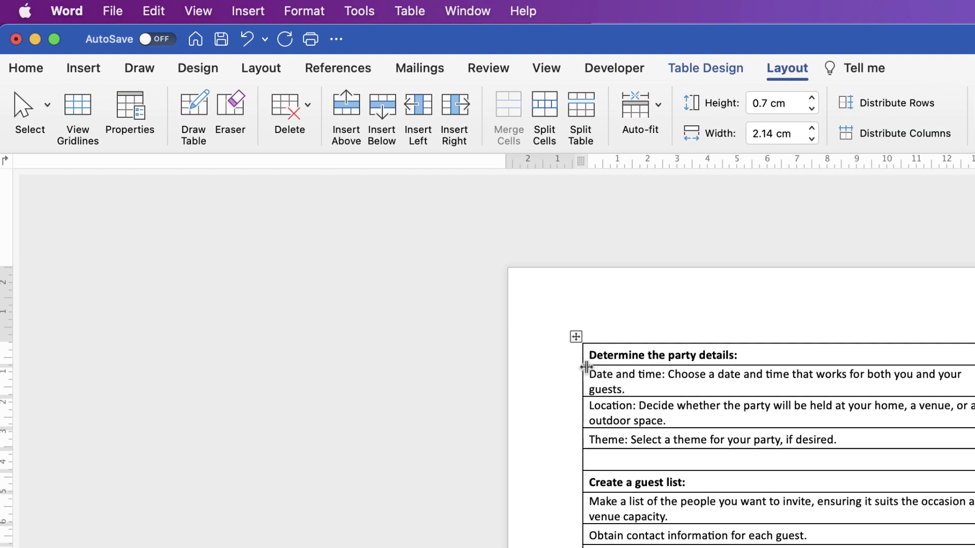
Step: Try progressively smaller font sizes on the text of the whole table
click(575, 338)
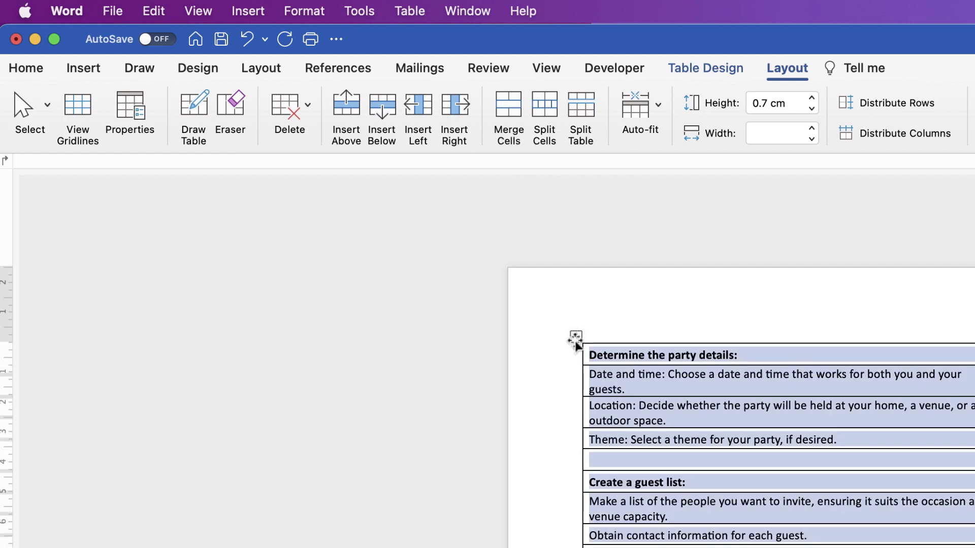
click(37, 73)
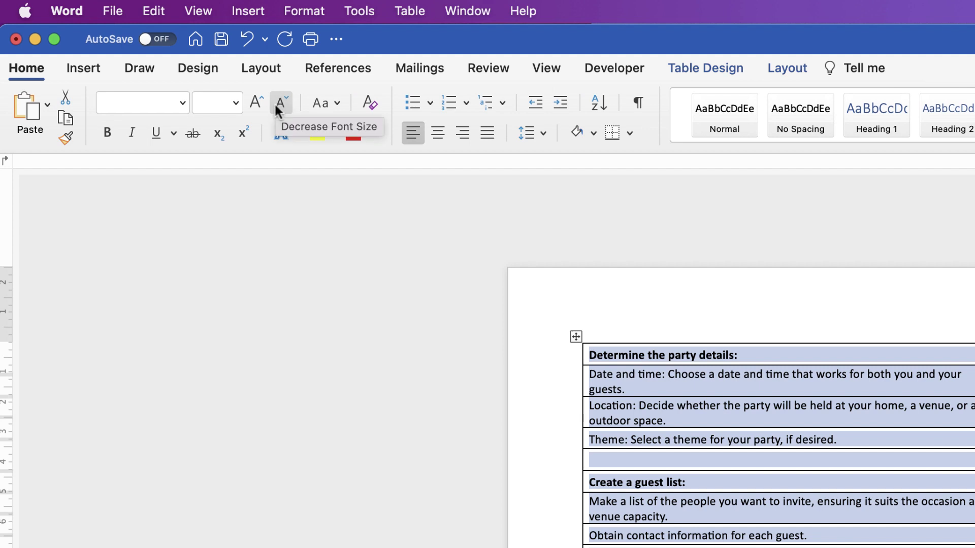
click(280, 104)
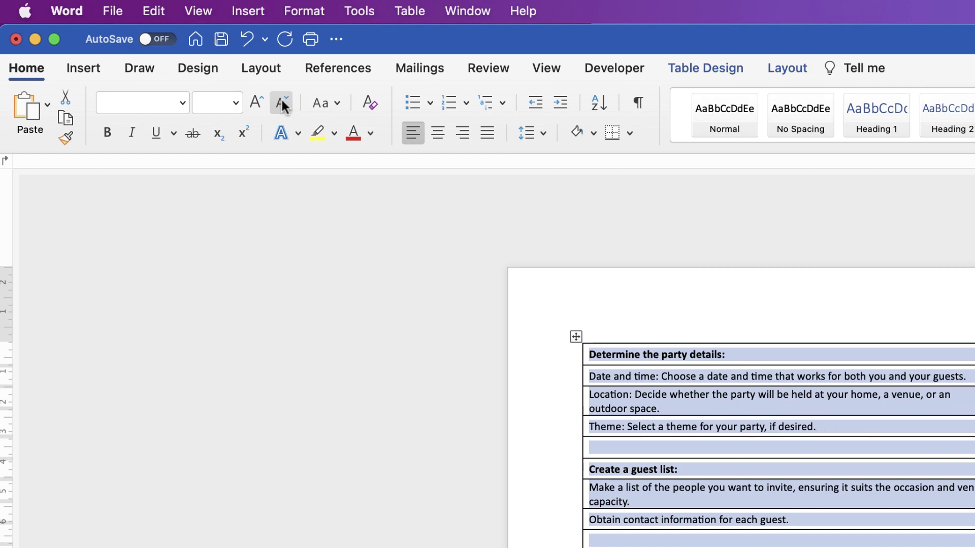
click(281, 104)
click(281, 104)
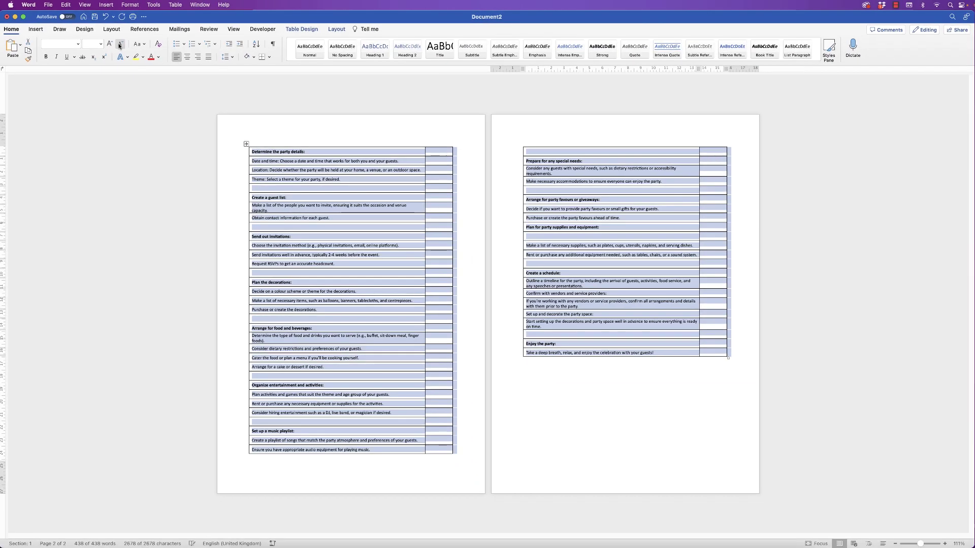
click(120, 46)
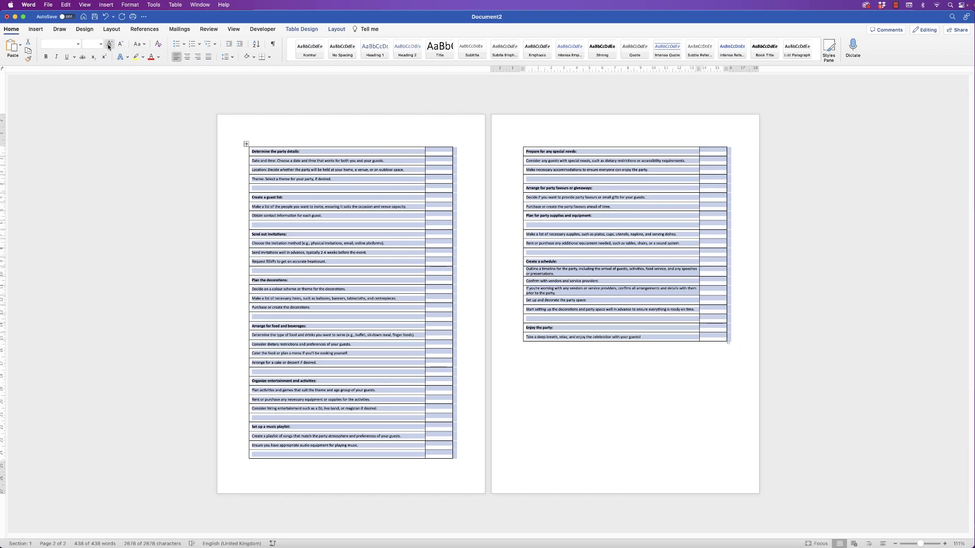
Step: Enlarge the whole table's text back to font size 12 and deselect the table
click(110, 45)
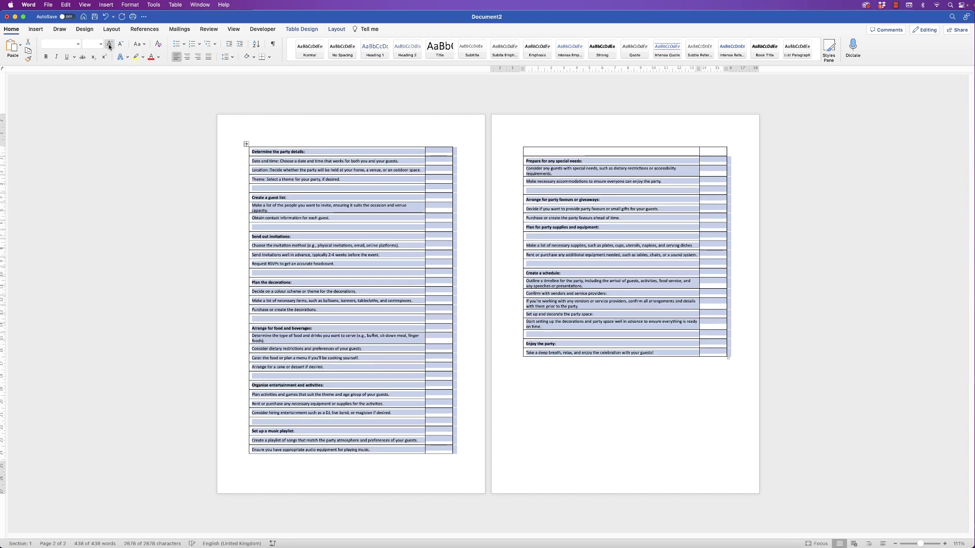
click(109, 45)
click(109, 45)
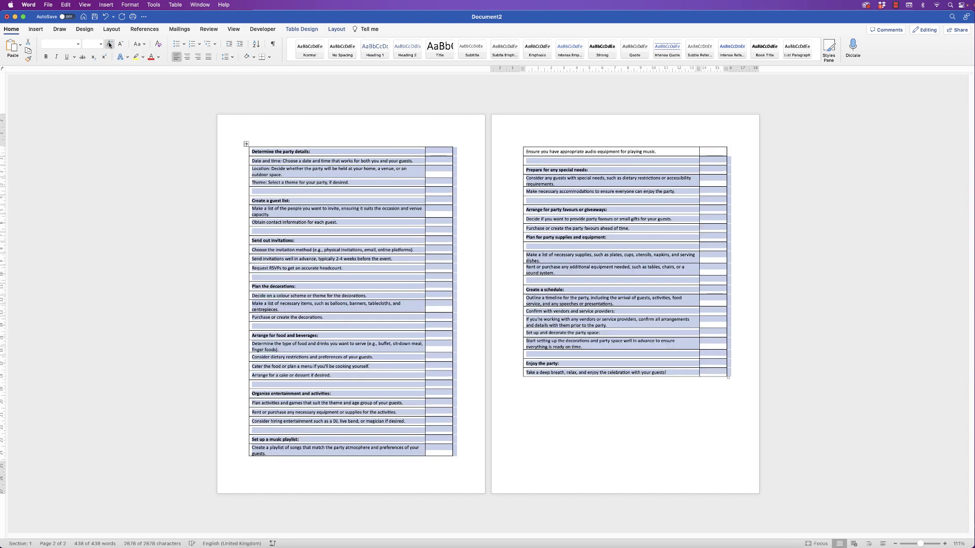
click(109, 44)
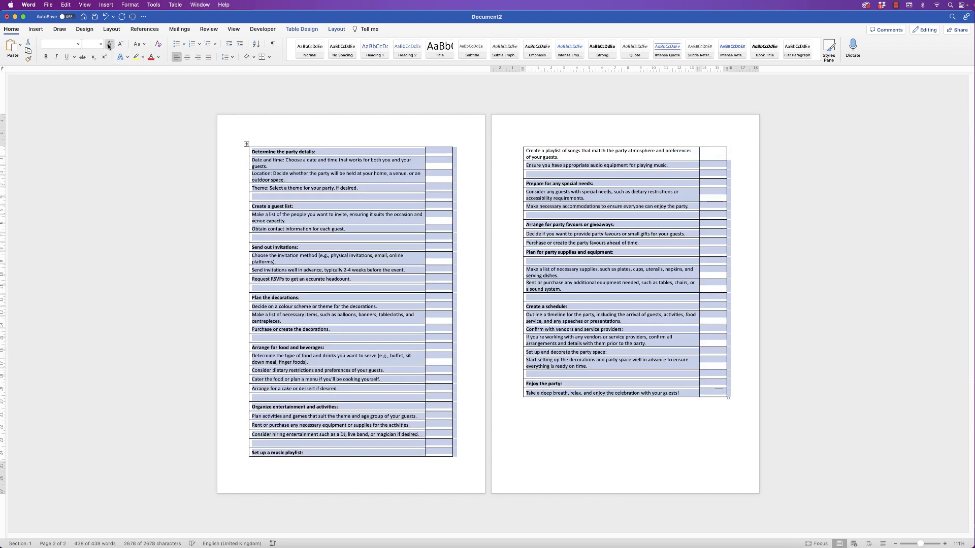
click(428, 174)
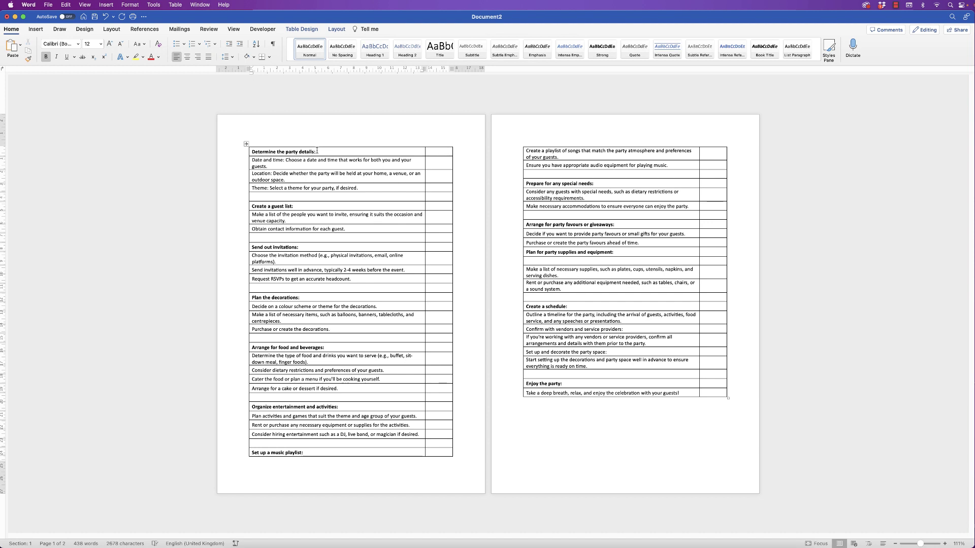
Step: Insert a new row above "Determine the party details:" and enter "COMPLETE" in its second column
click(336, 29)
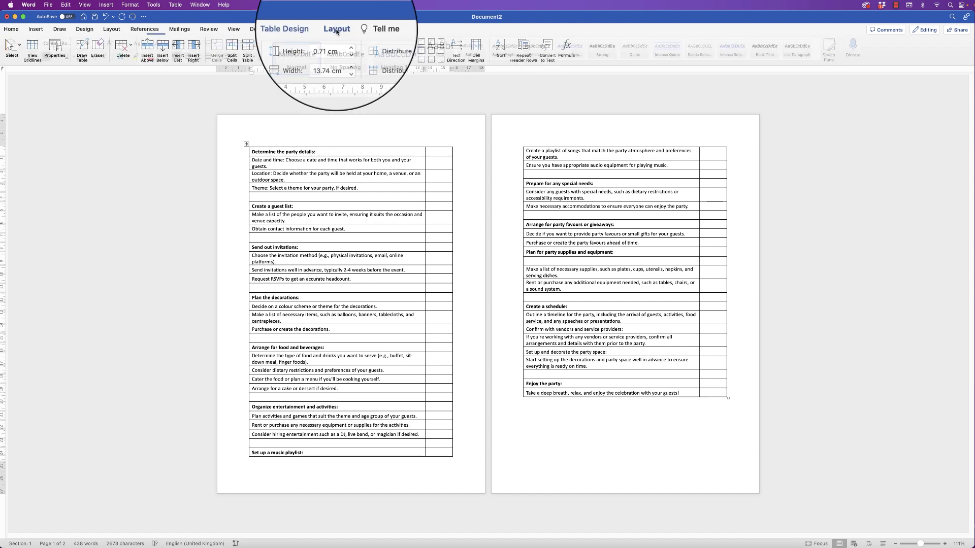
click(148, 49)
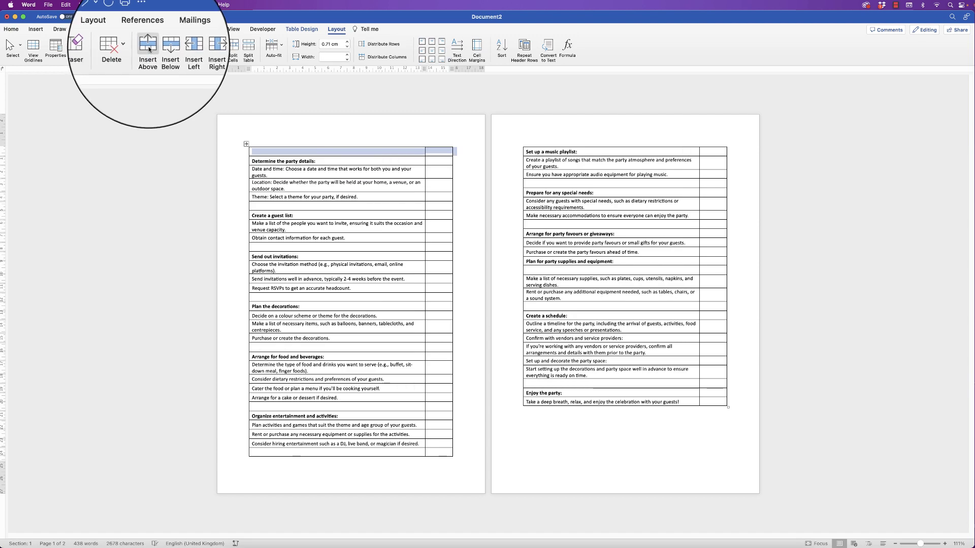
click(438, 152)
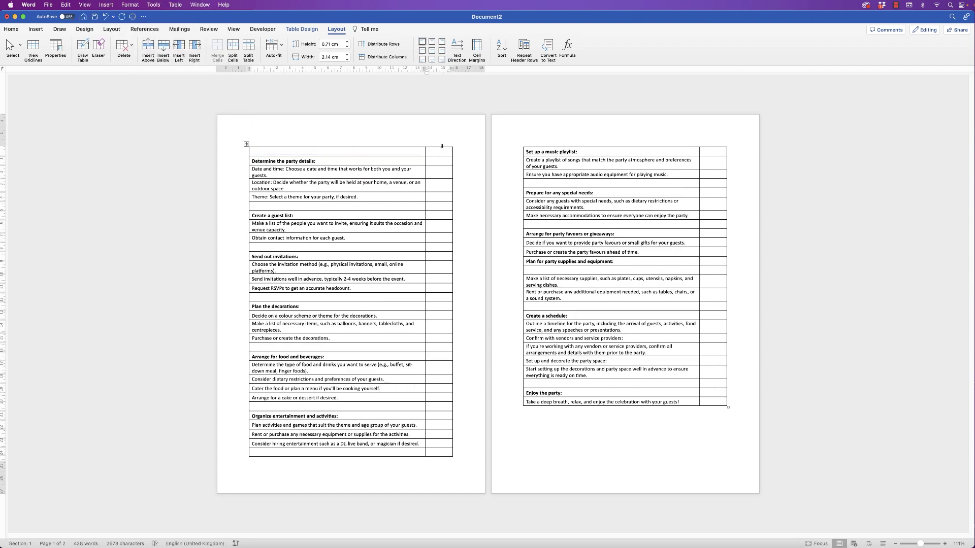
text(COMPLETE)
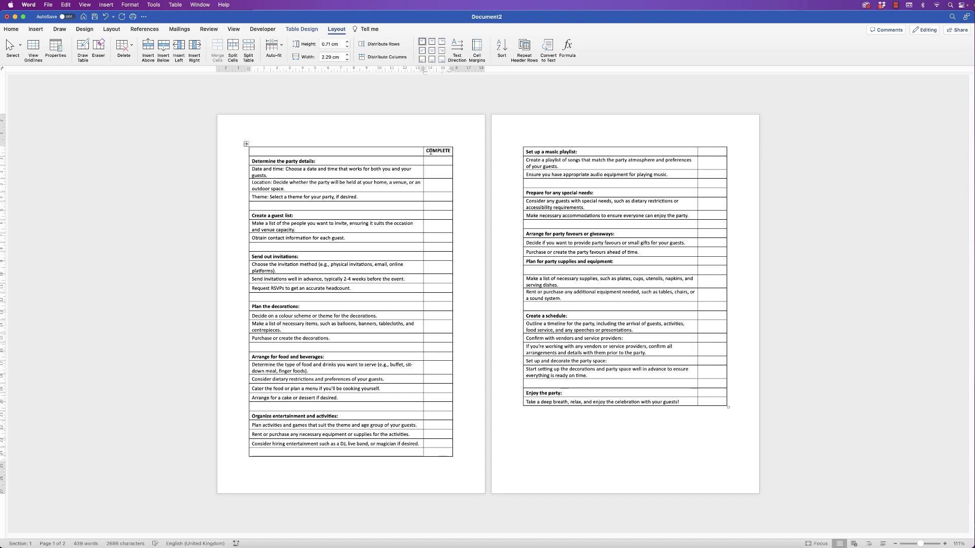
Step: Centre both cells of the header row horizontally and vertically, and enter "ACTION" in the first one
drag(415, 152, 428, 152)
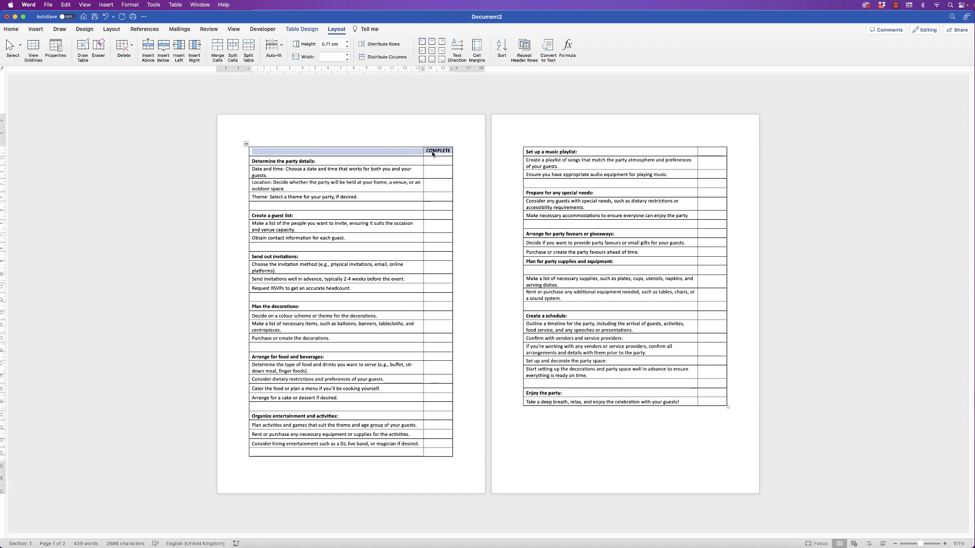
click(431, 51)
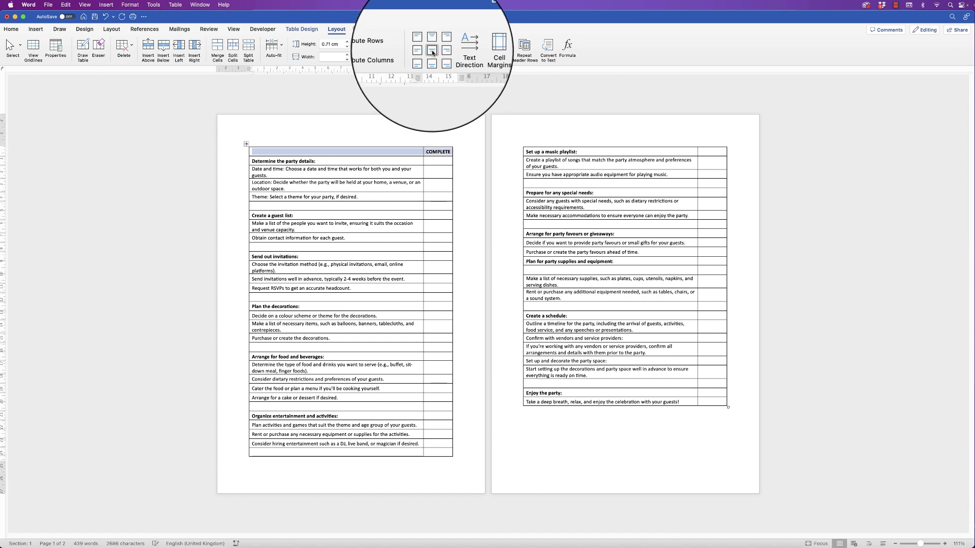
click(372, 142)
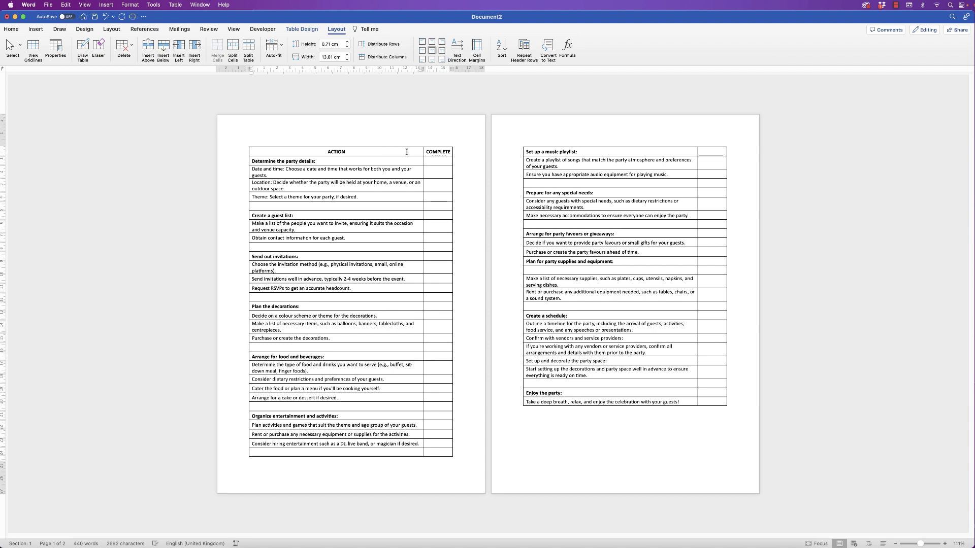
Step: Try enlarging the header row text to font size 18, and reduce it back to 12
drag(407, 152, 429, 150)
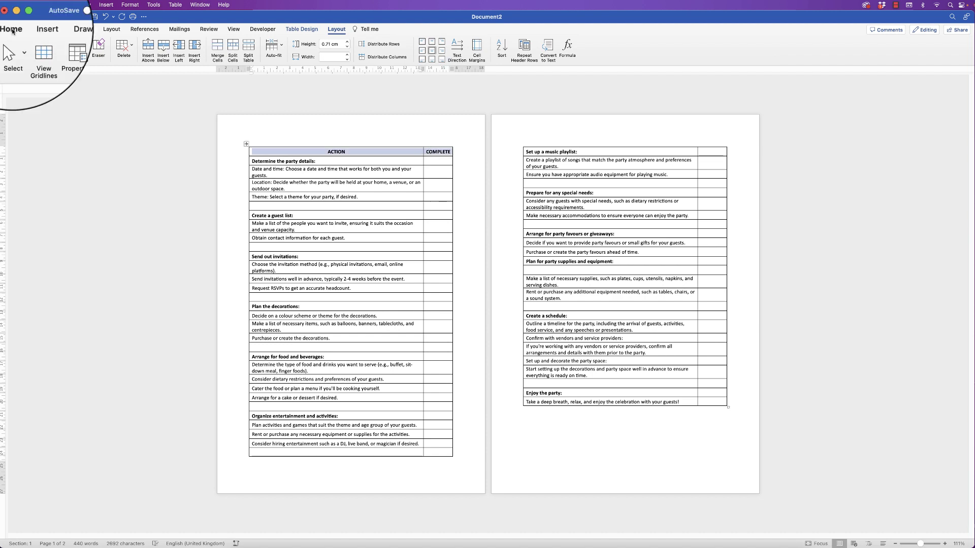
click(11, 29)
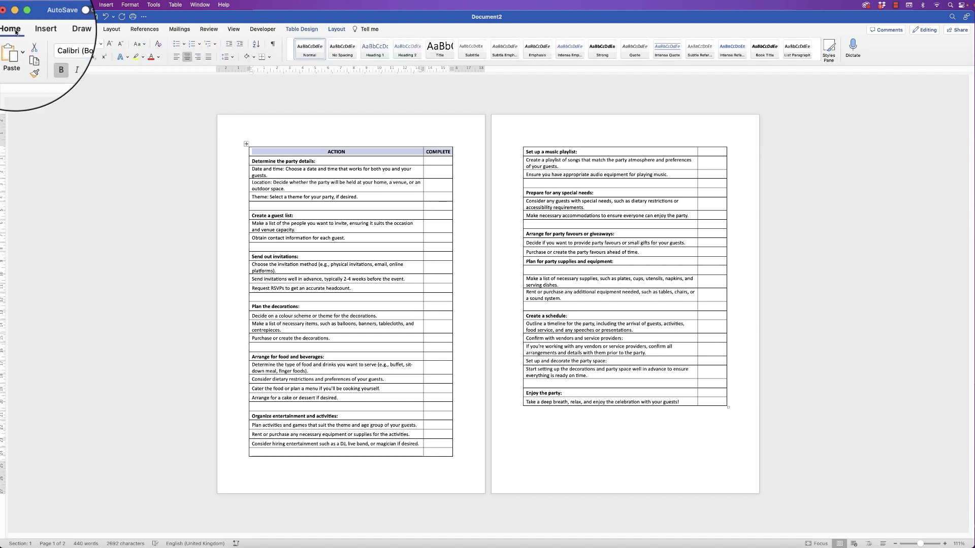
click(109, 45)
click(109, 44)
click(114, 45)
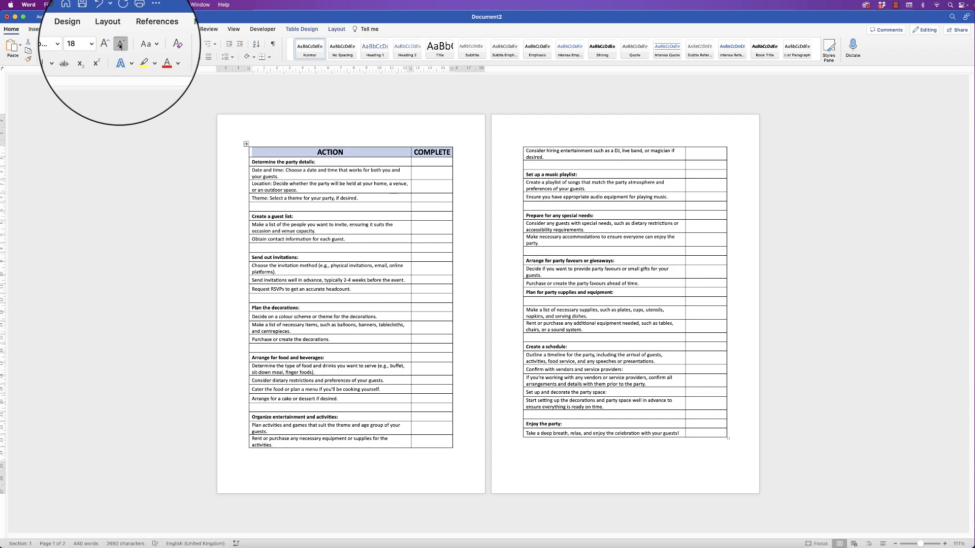
click(120, 47)
click(120, 46)
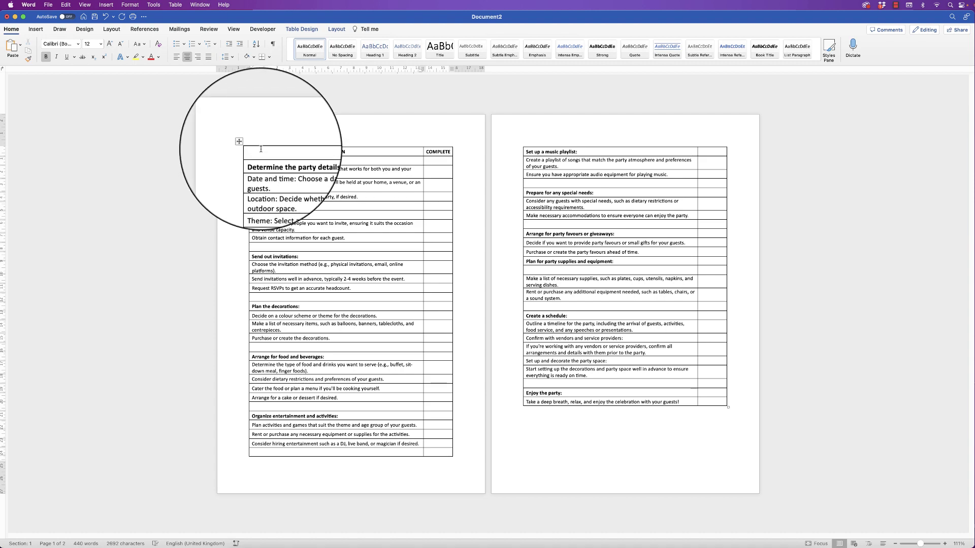
Step: Insert blank lines above the table on the first page to make room for a title
key(Return)
click(262, 151)
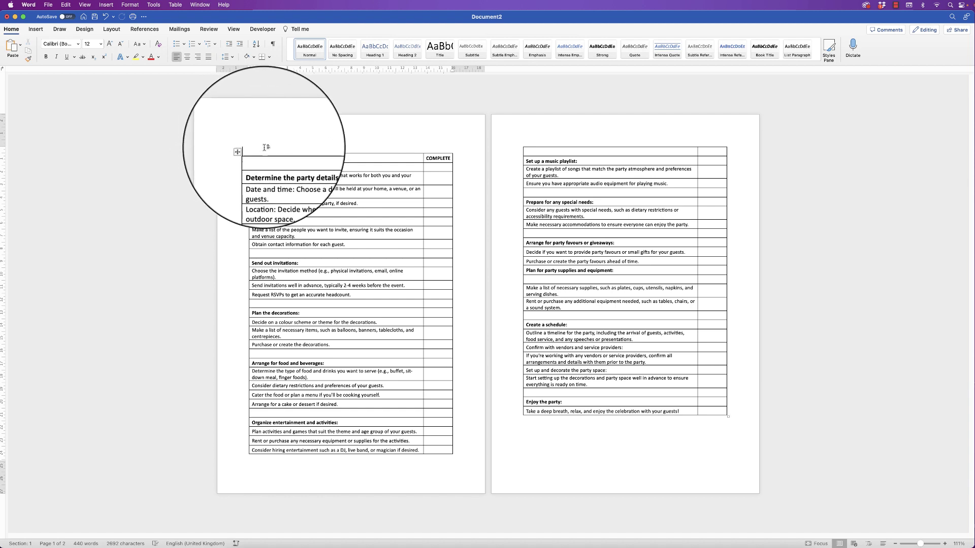
key(Return)
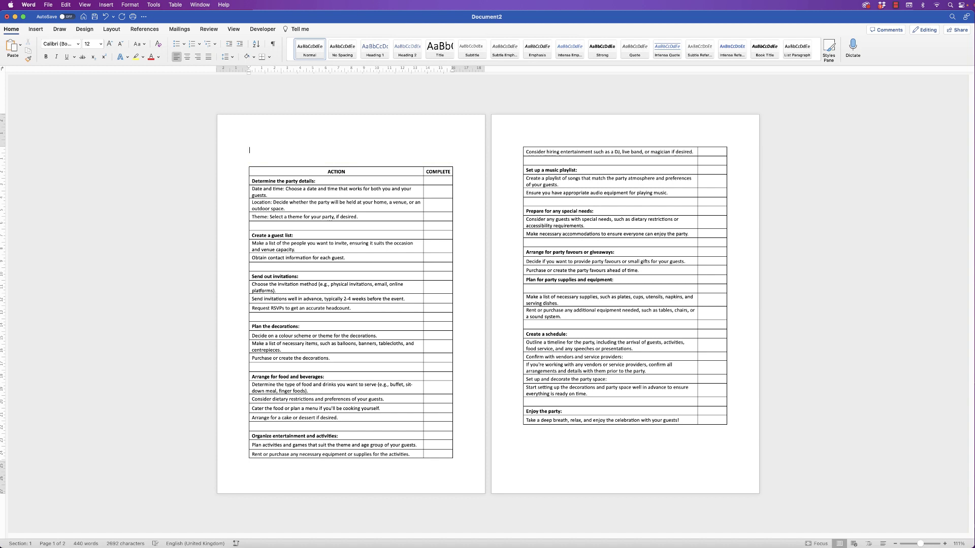
Step: Draw a horizontal text box about 12.27 cm wide and 2.54 cm high above the table on the first page
click(36, 29)
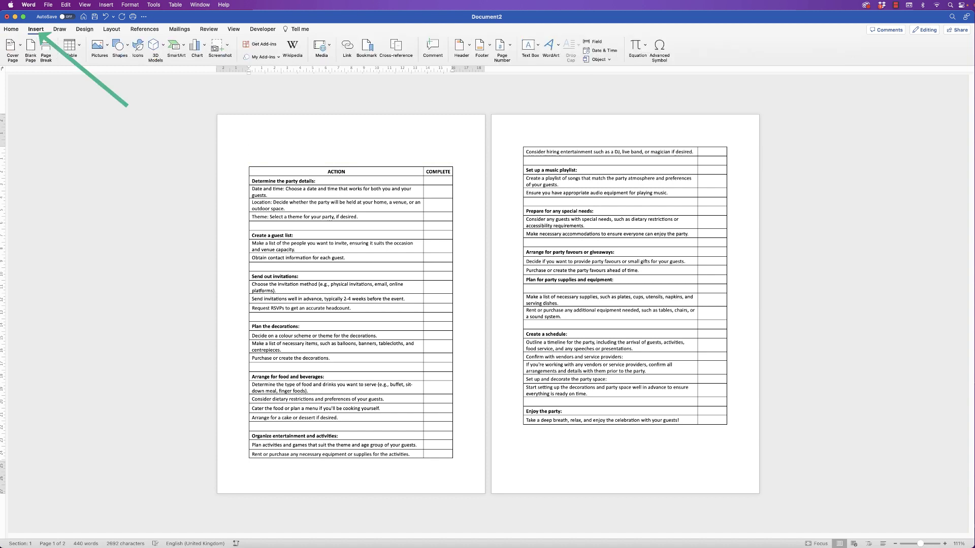
click(538, 44)
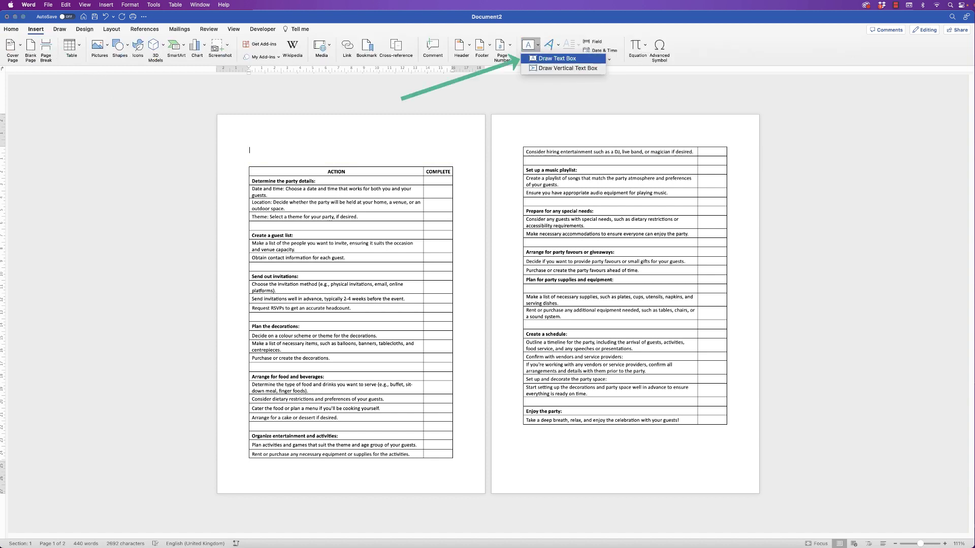
click(557, 59)
drag(265, 122, 423, 155)
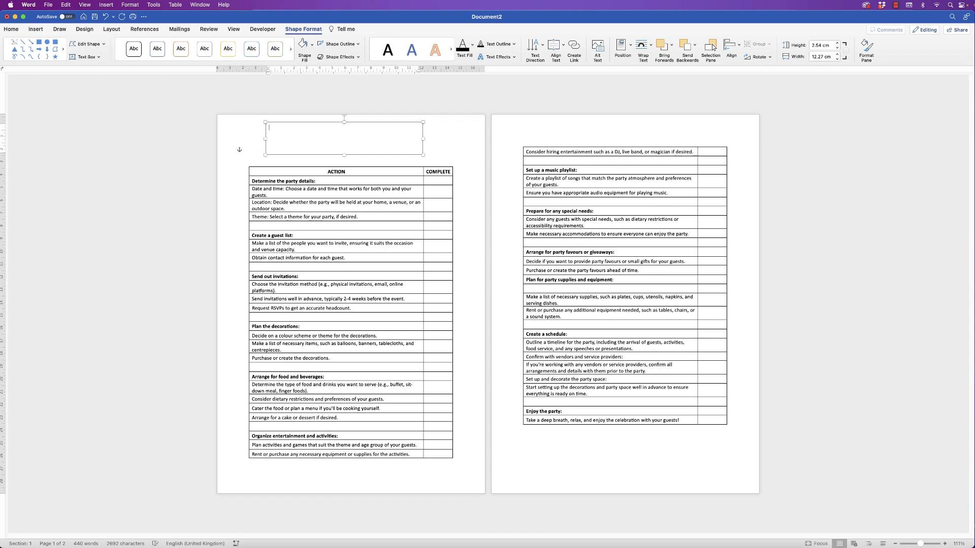
Step: Enter "PARTY PLANNER CHECKLIST" in the text box above the table and set its font to bellania
text(PARTY PLANNER CHECKLIST)
drag(333, 127, 269, 127)
click(7, 28)
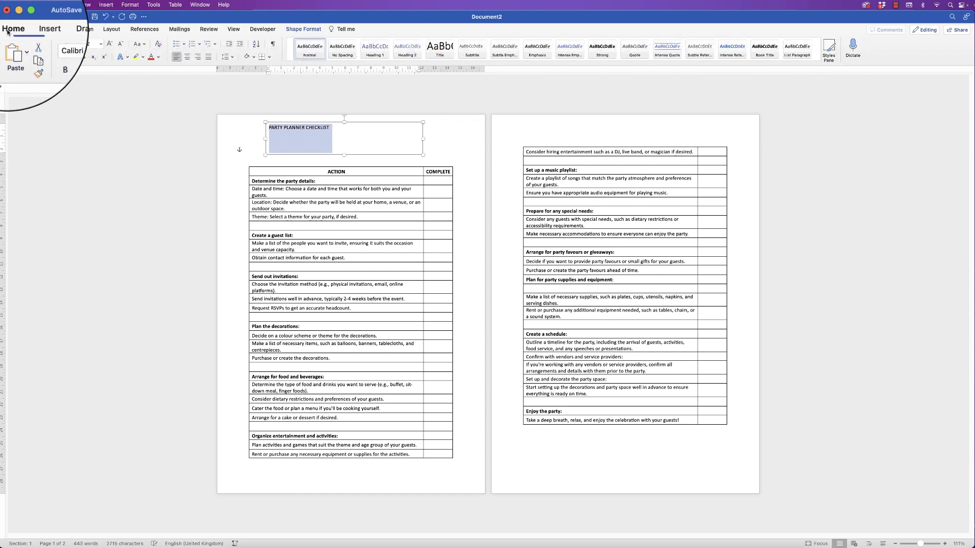
click(78, 43)
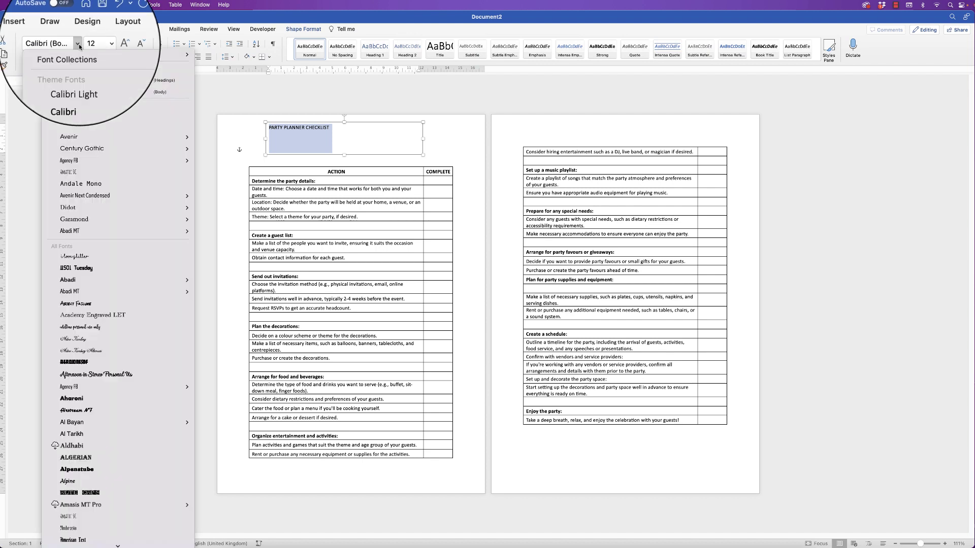
text(bellania)
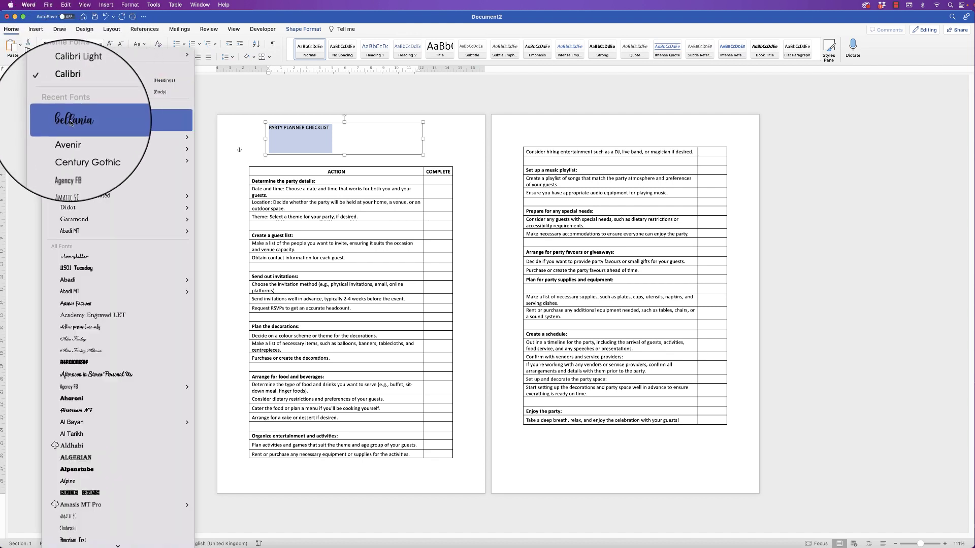
key(Return)
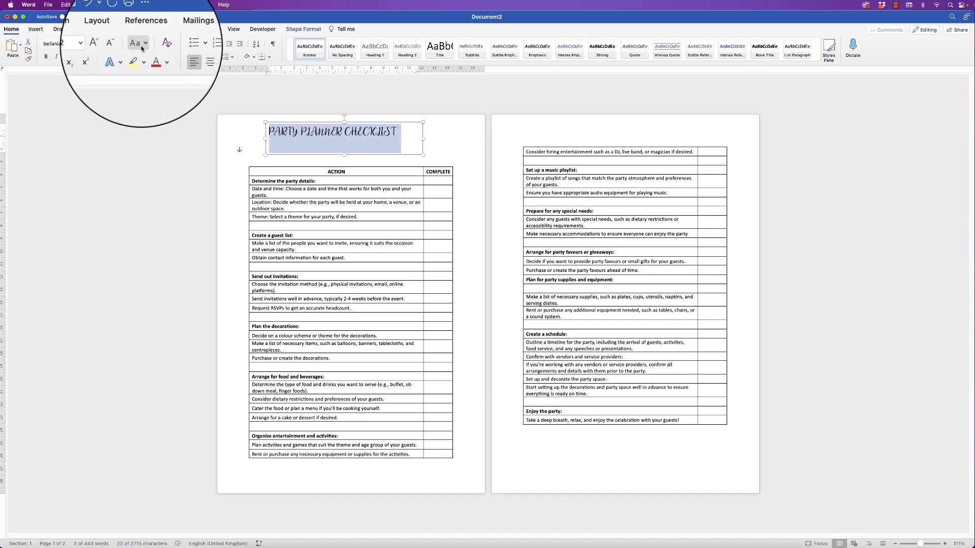
Step: Change the title text to sentence case and enlarge it to font size 26
click(144, 44)
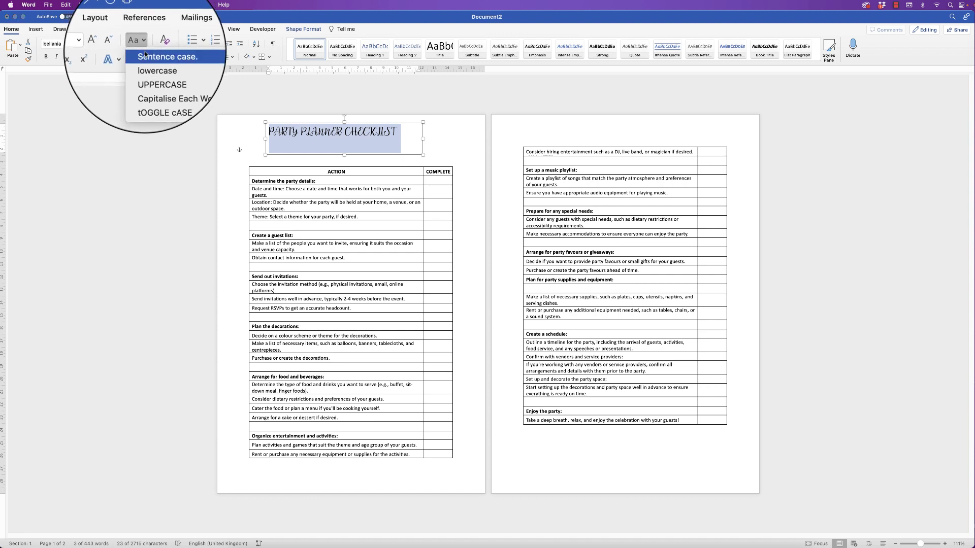
click(144, 59)
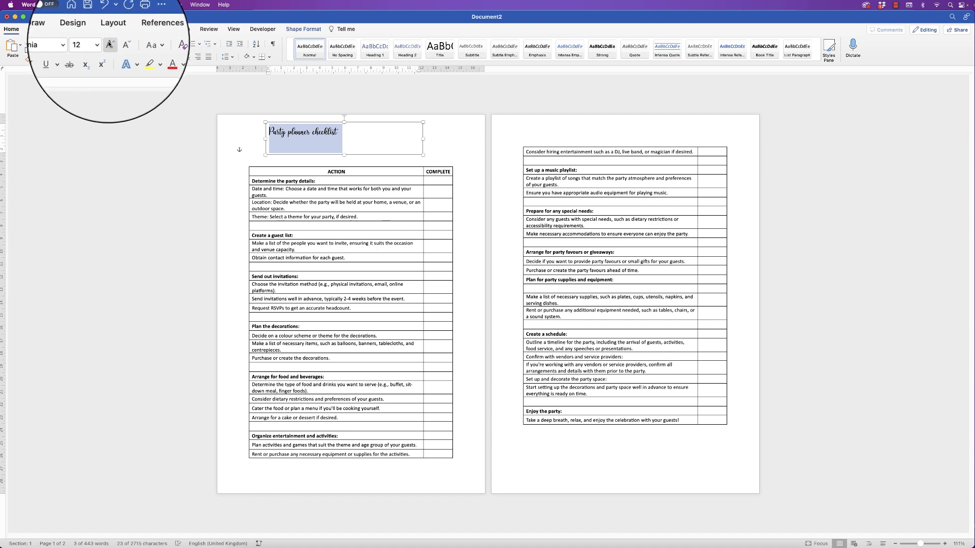
click(109, 45)
click(109, 44)
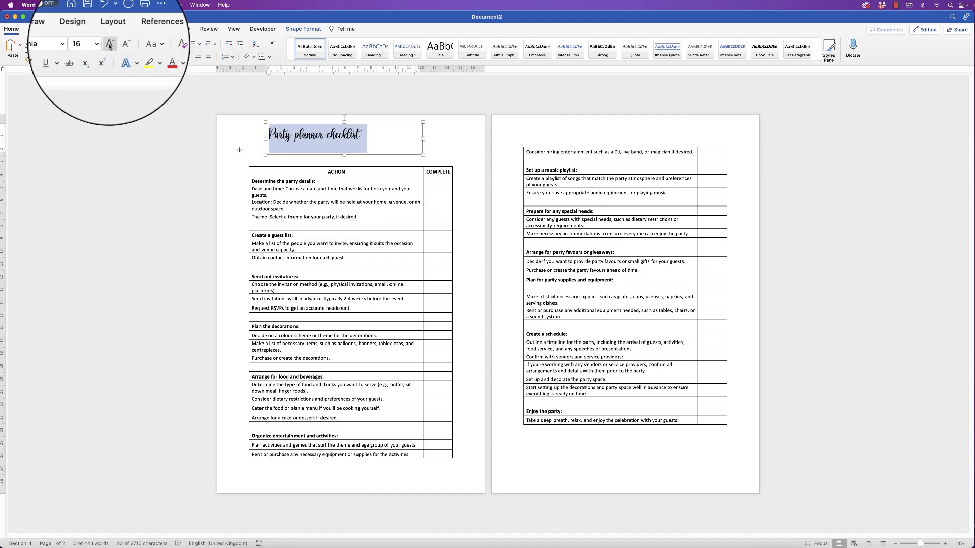
click(109, 45)
click(109, 45)
click(109, 44)
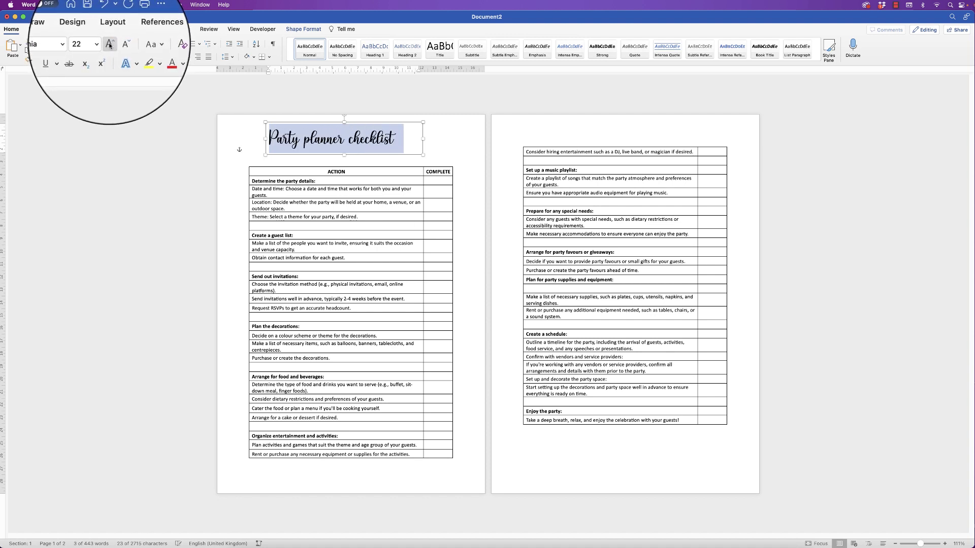
click(109, 44)
click(109, 45)
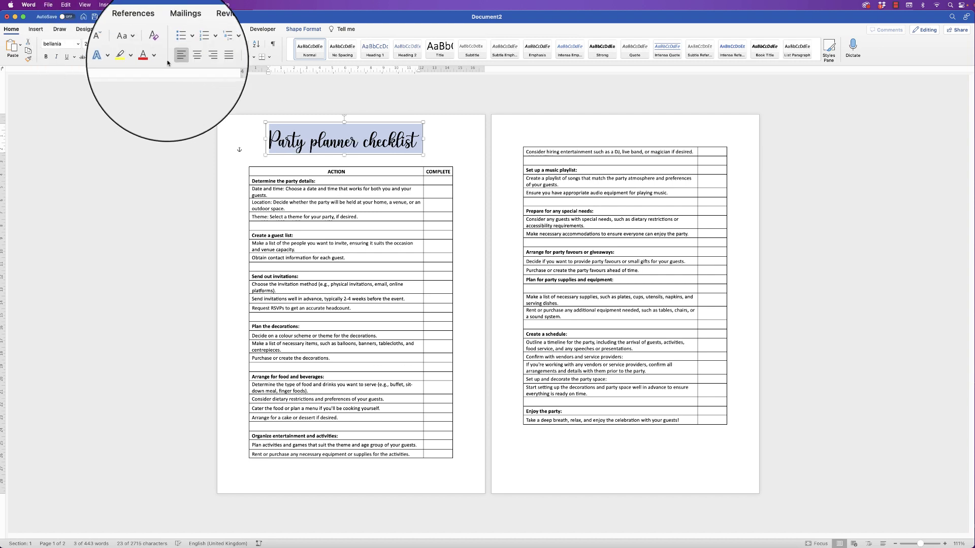
Step: Centre the title text in its box, make the box about 2.87 cm high, and place it just above the table
click(186, 57)
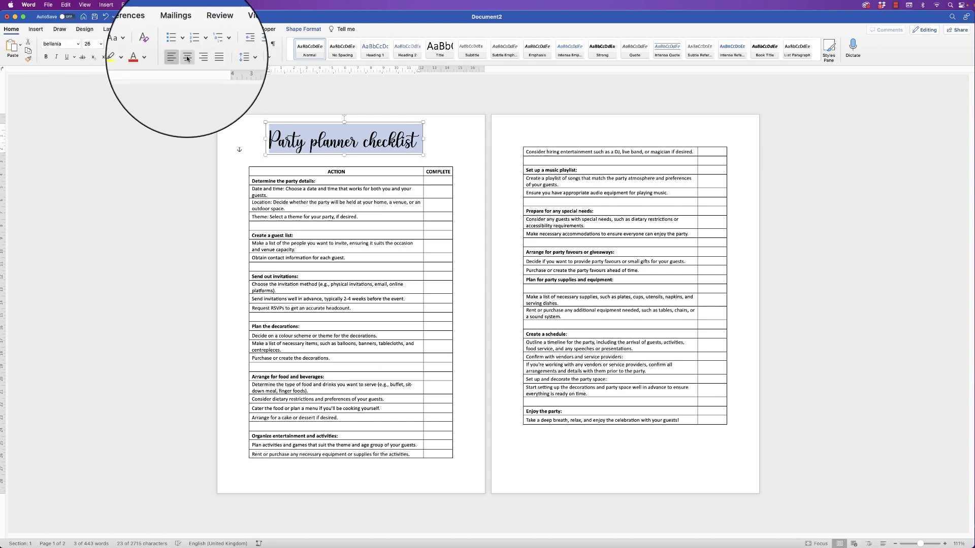
mouse_move(344, 155)
mouse_down()
mouse_move(373, 144)
mouse_move(355, 185)
mouse_move(341, 153)
mouse_move(354, 145)
mouse_up()
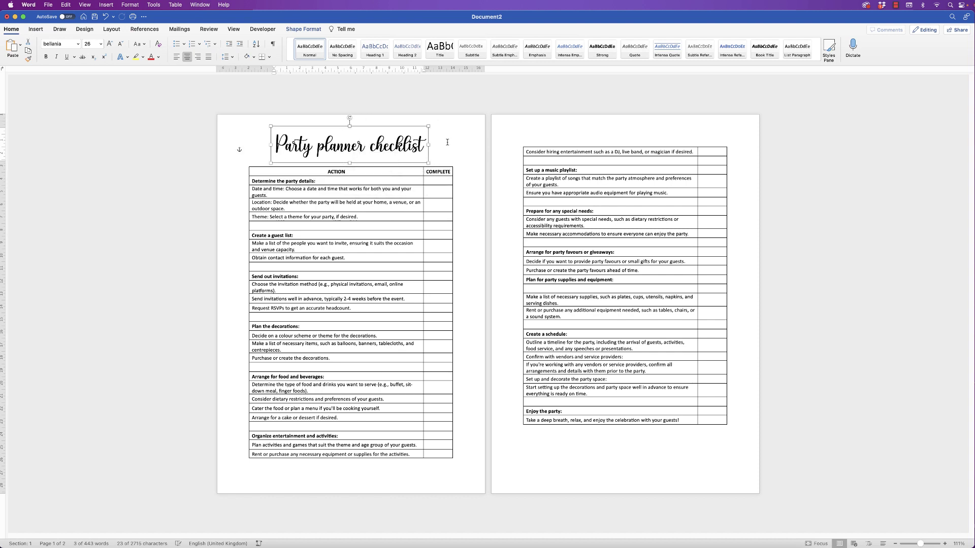
click(447, 142)
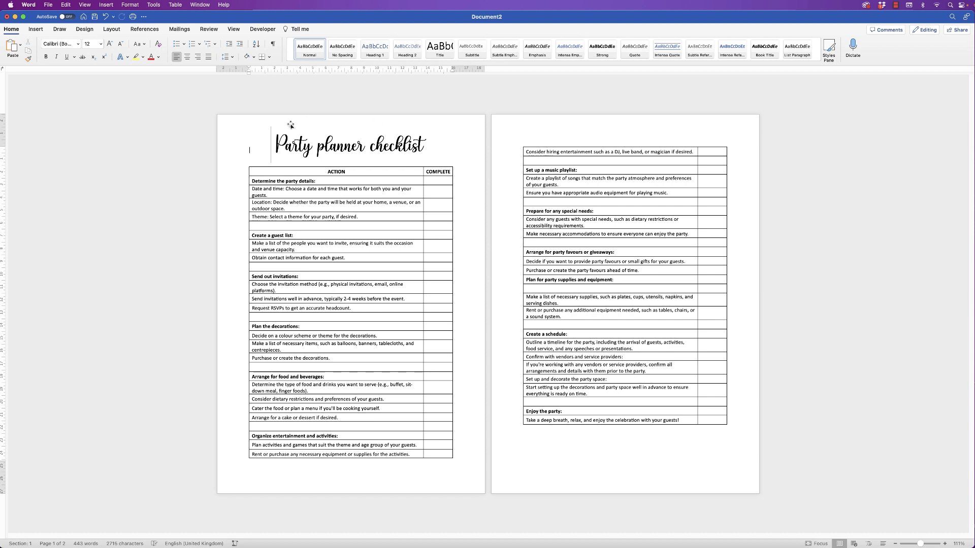
Step: Remove both the outline and the fill from the title text box
click(350, 147)
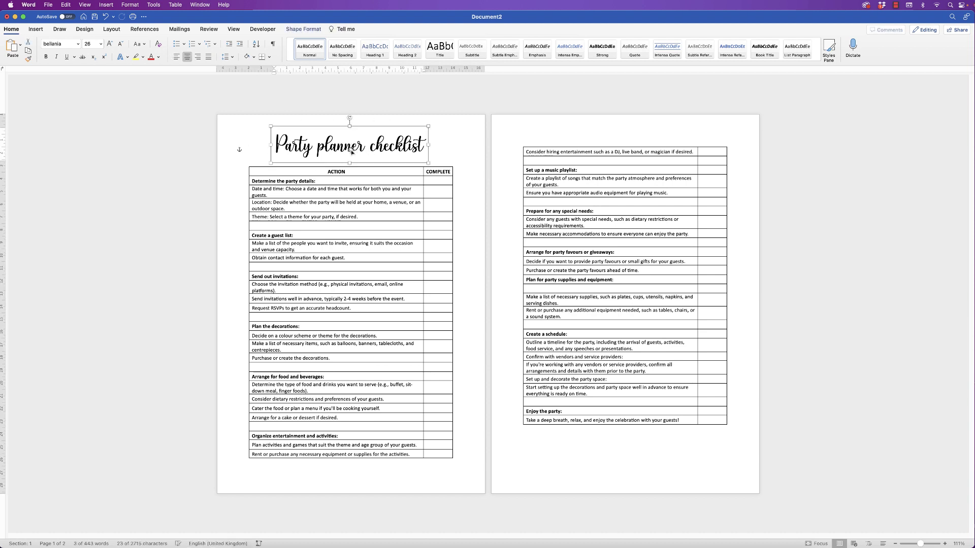
click(303, 29)
click(358, 45)
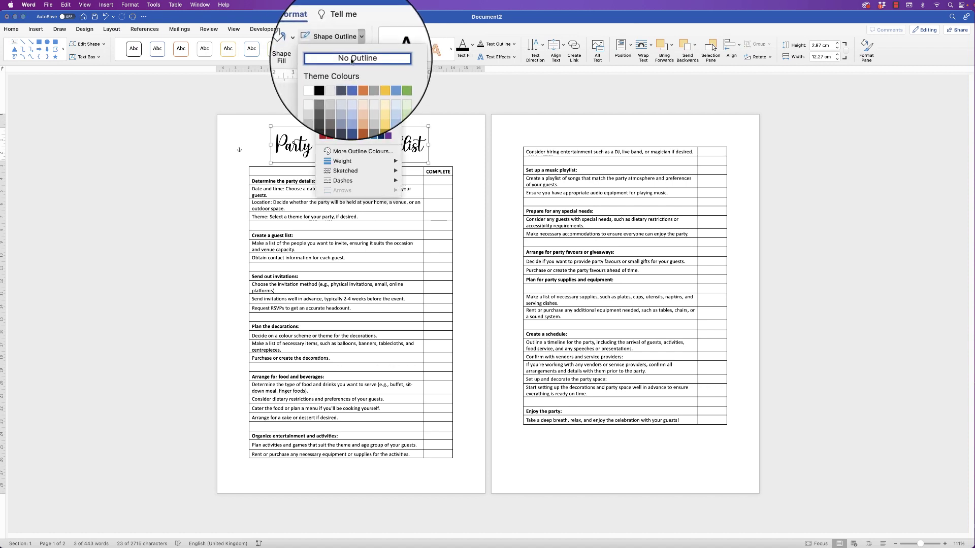
click(351, 59)
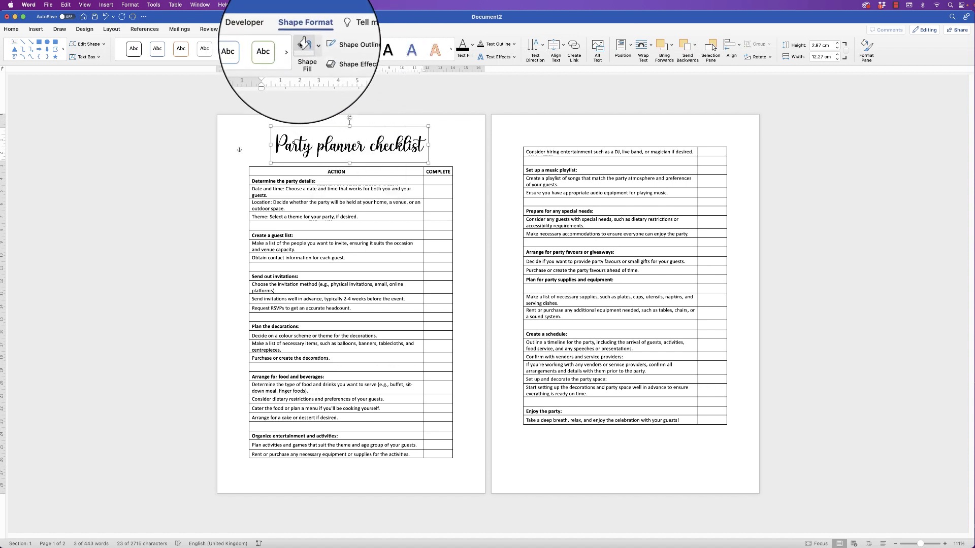
click(313, 42)
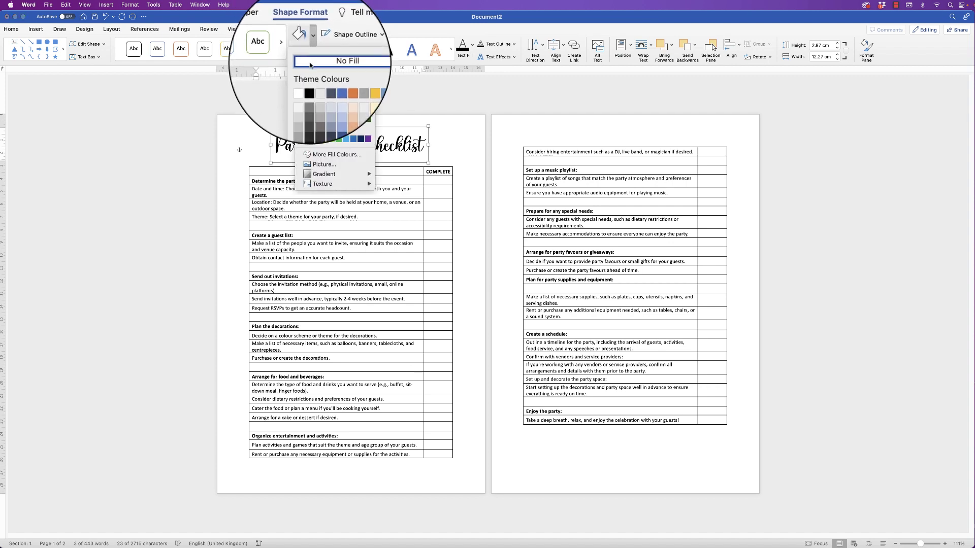
click(309, 62)
Step: Try repositioning the title box freehand, slightly higher above the table
mouse_move(379, 151)
mouse_down()
mouse_move(382, 174)
mouse_move(383, 145)
mouse_up()
click(386, 143)
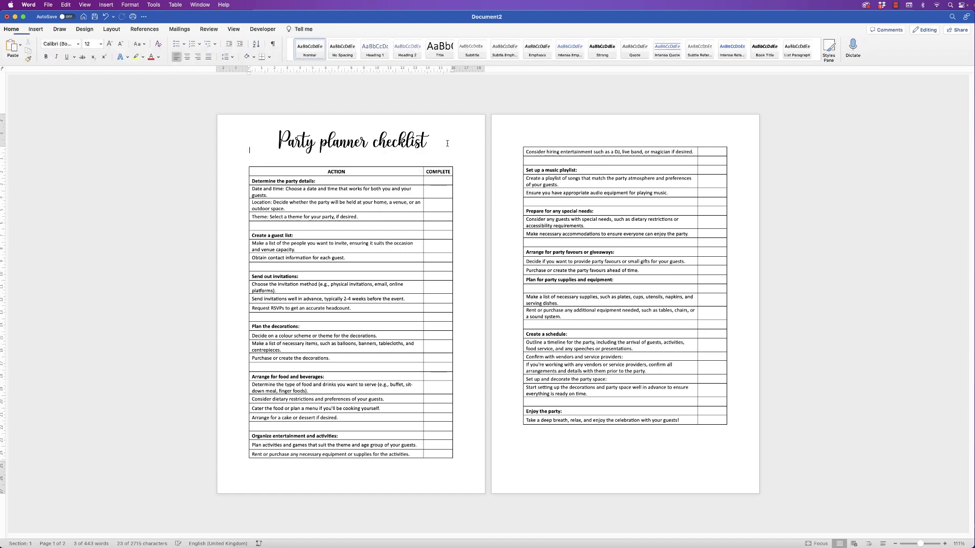
click(386, 144)
drag(386, 144, 386, 146)
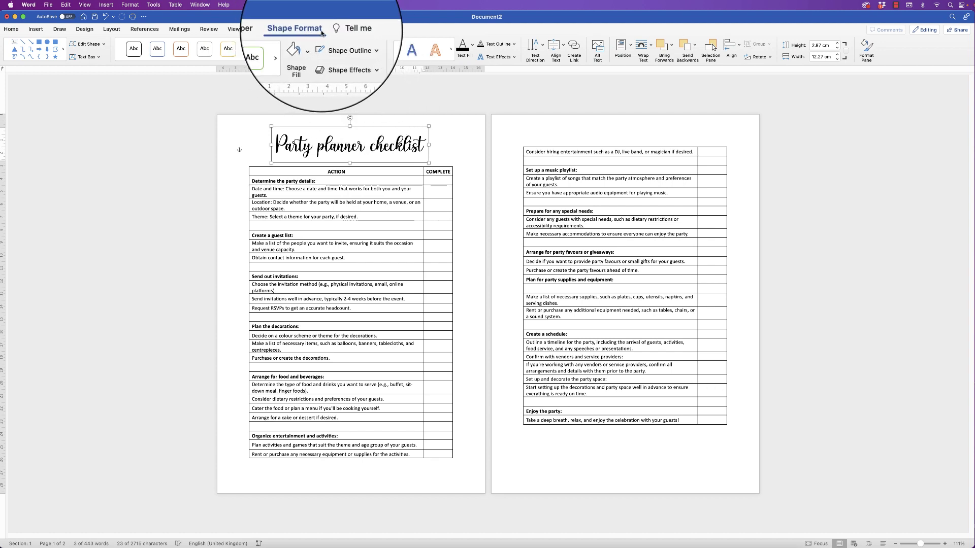
Step: Centre the title box horizontally on the first page with the Align command
click(738, 48)
click(737, 80)
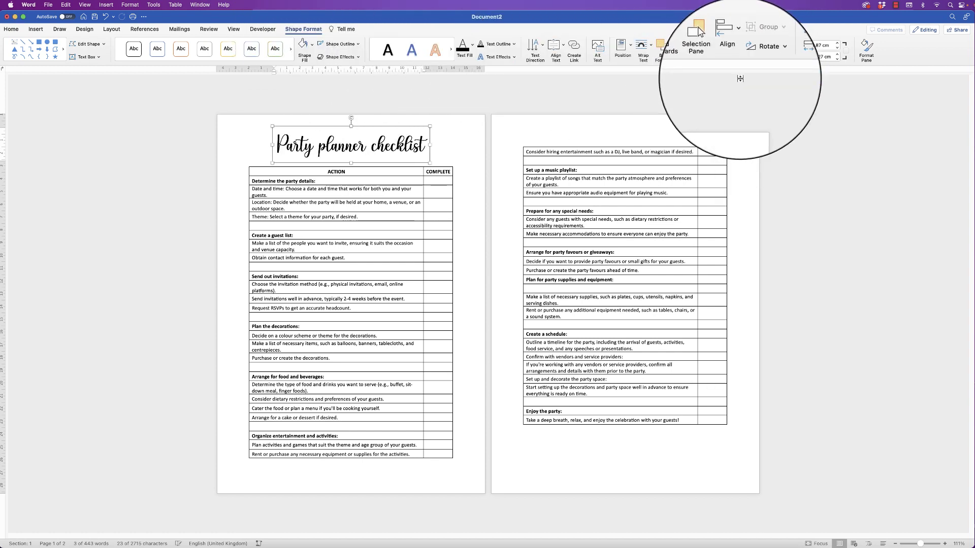
click(775, 167)
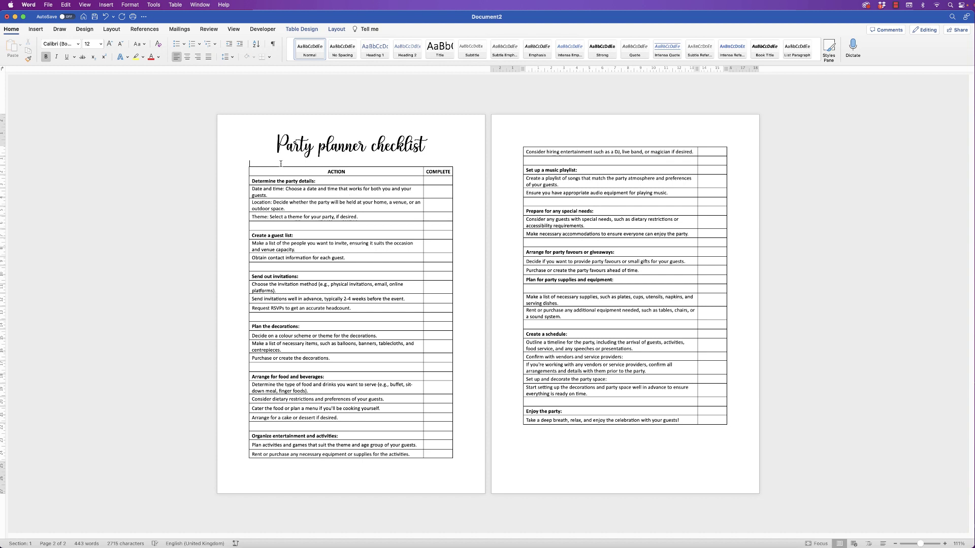
Step: Insert another blank line between the title and the table, and nudge the title box down slightly
click(258, 162)
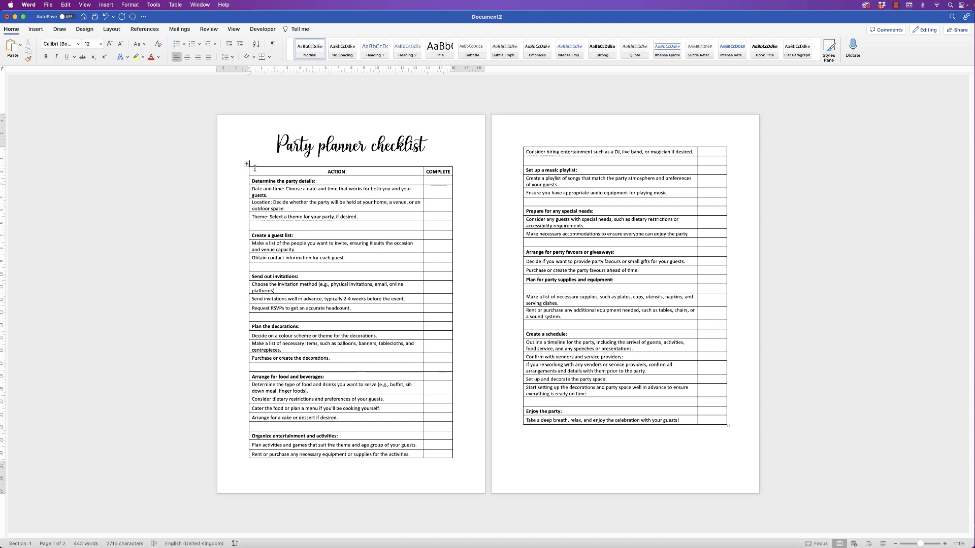
key(Return)
click(351, 145)
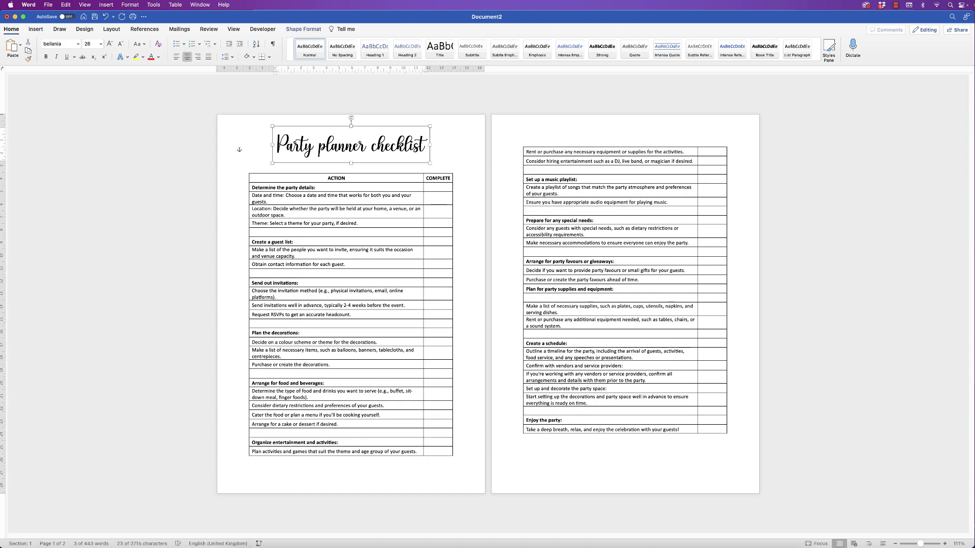
key(Down)
click(727, 250)
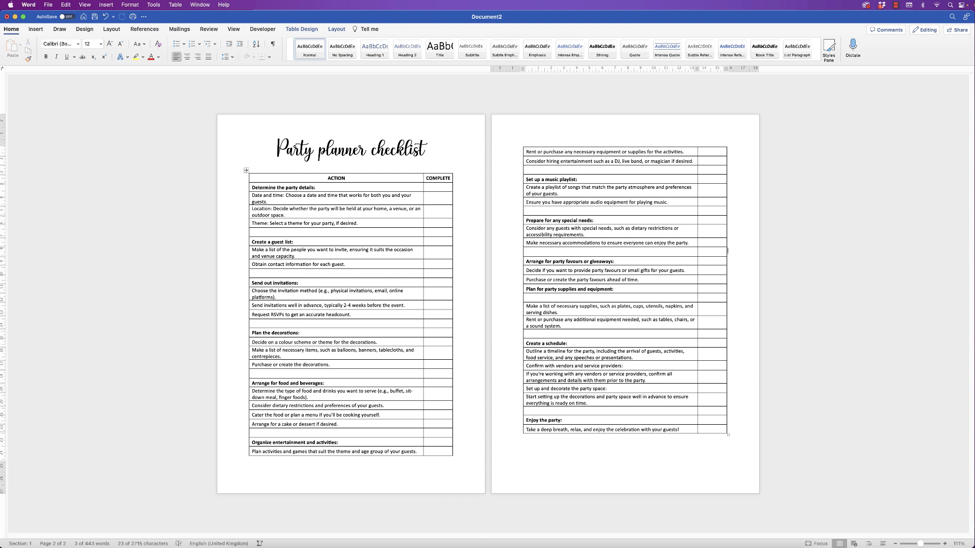
Step: Try splitting the table above "Organize entertainment and activities:" and pushing the lower part onto page two with blank lines, and undo it all
click(337, 442)
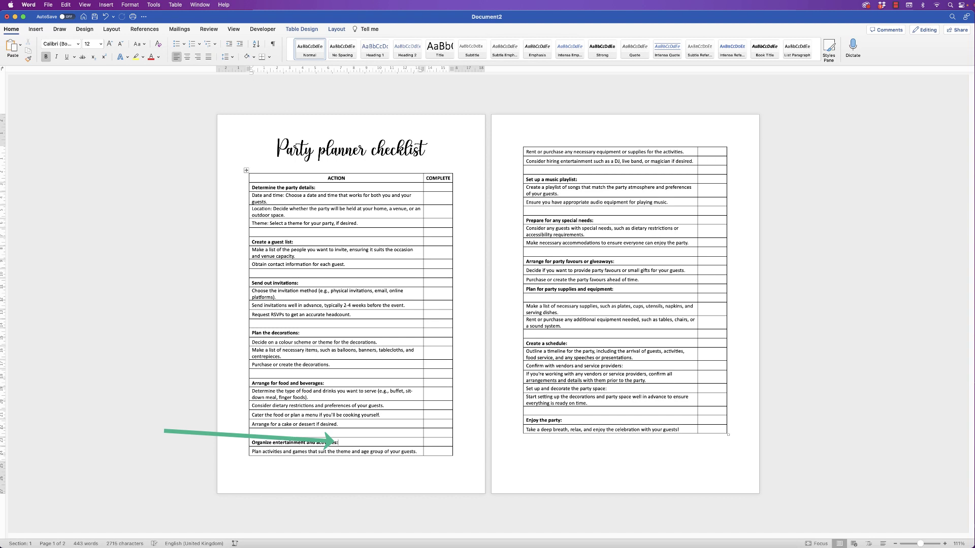
click(336, 29)
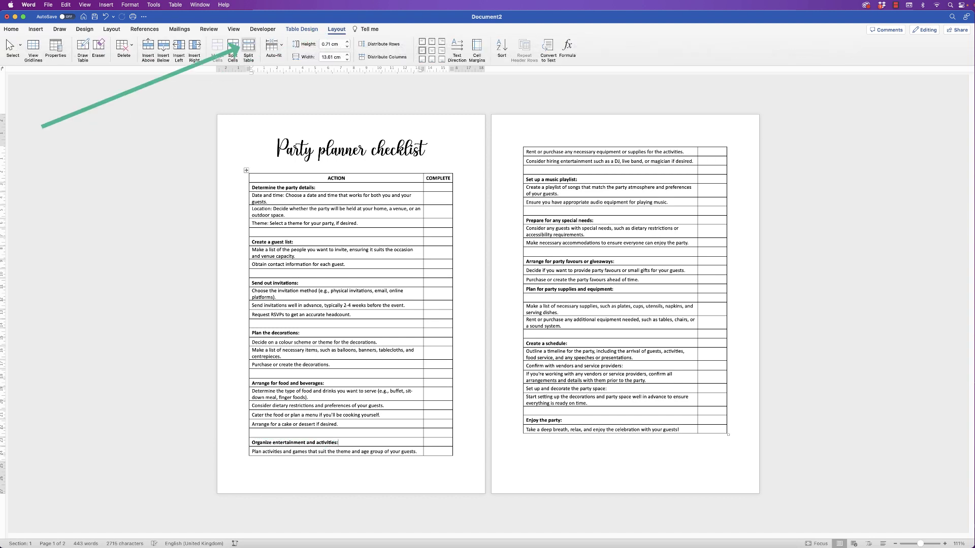
click(248, 47)
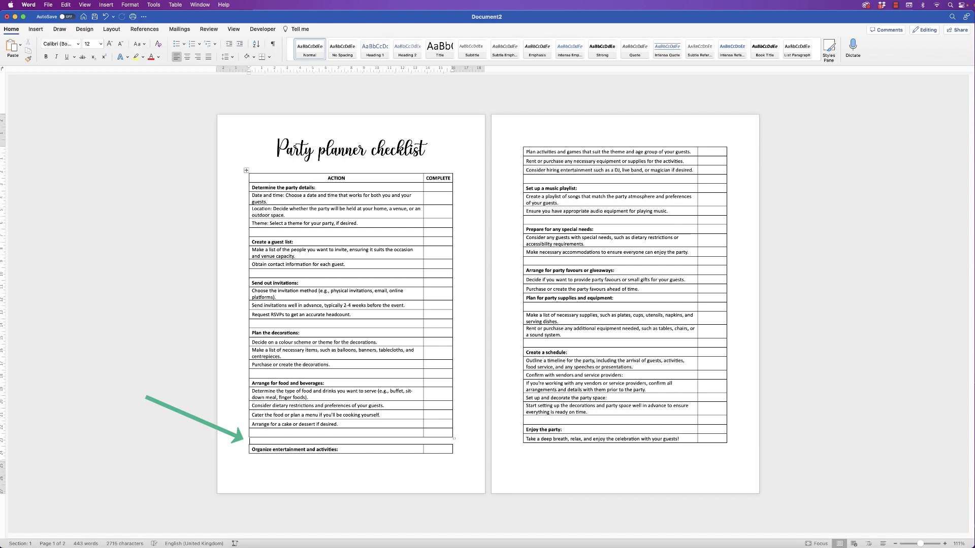
key(Return)
key(Return)
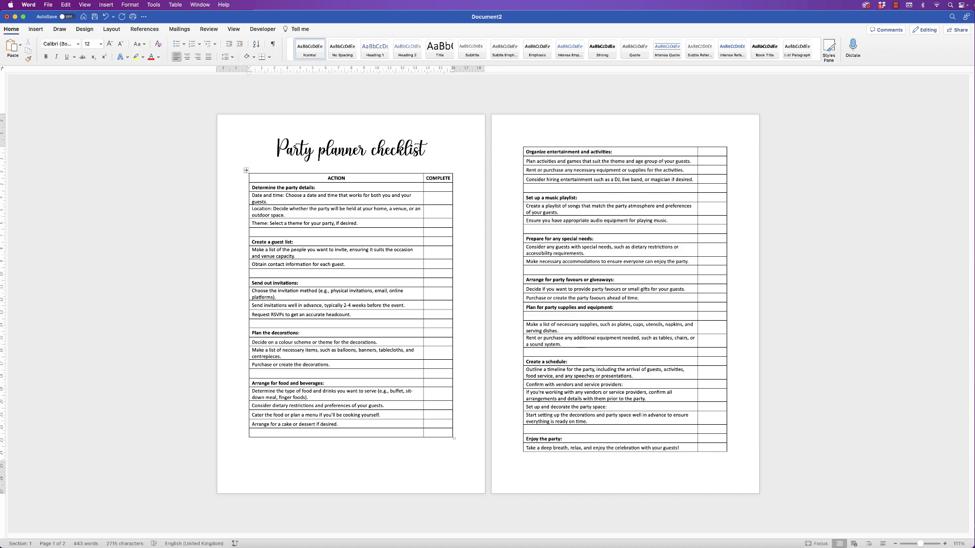
key(cmd+z)
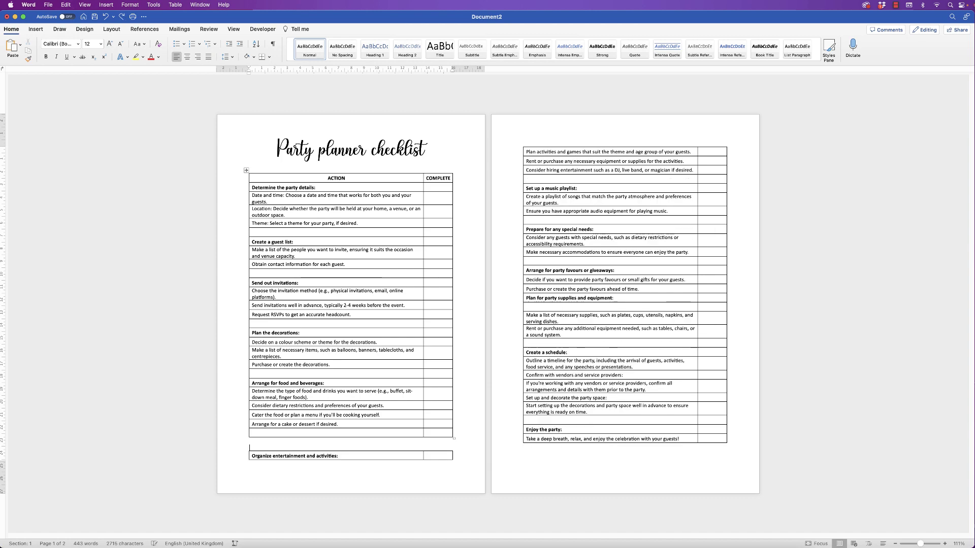
key(cmd+z)
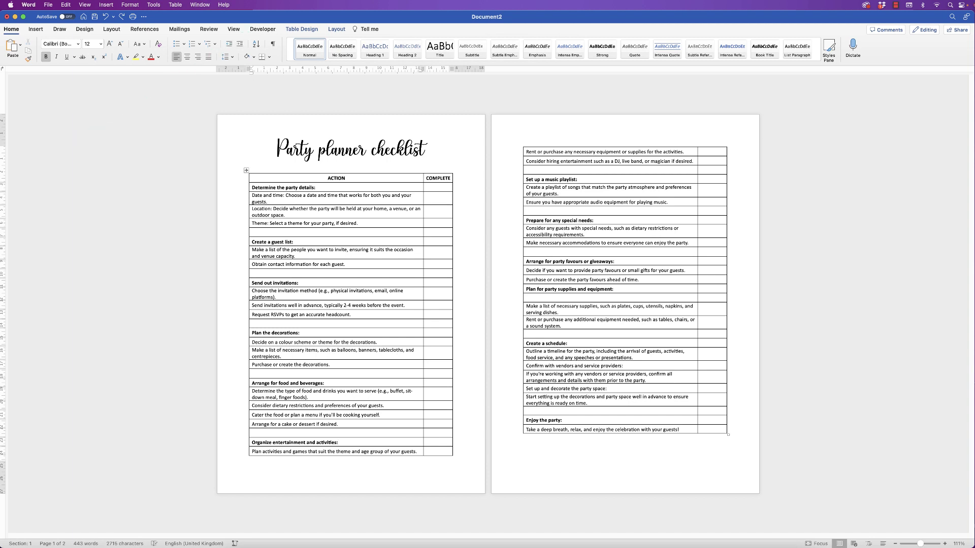
Step: Check in the Ribbon & Toolbar preferences whether Developer is enabled among the main tabs, and close the preferences
click(31, 6)
click(38, 31)
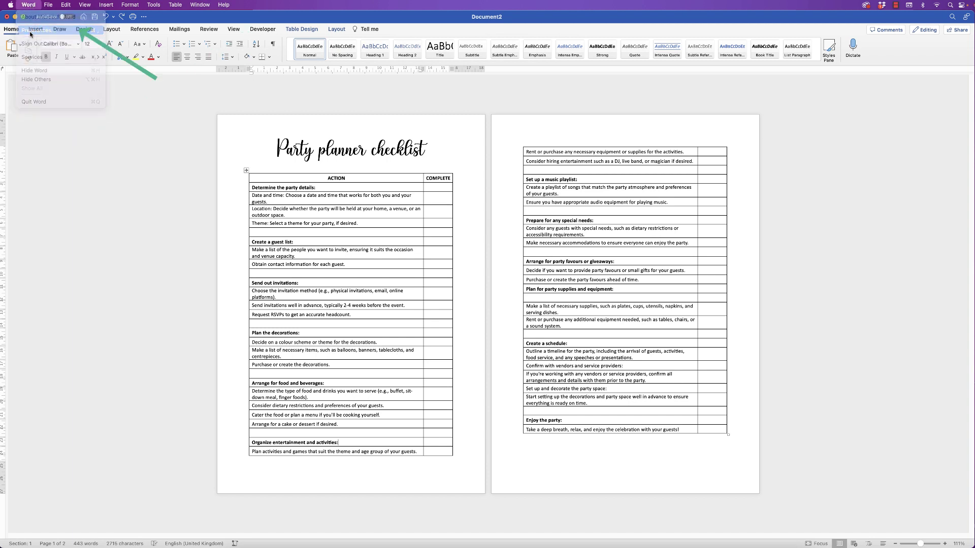
click(483, 157)
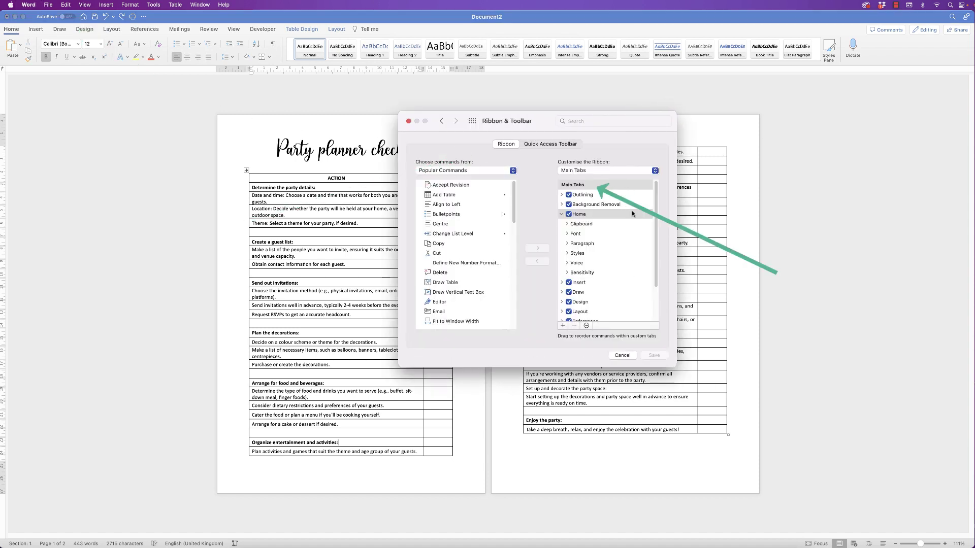
scroll(642, 239, down, 3)
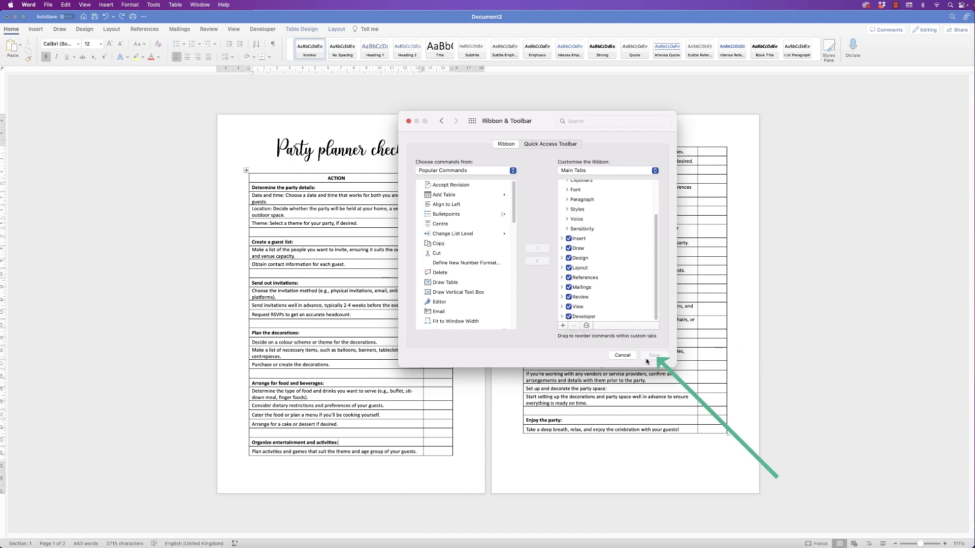
click(408, 121)
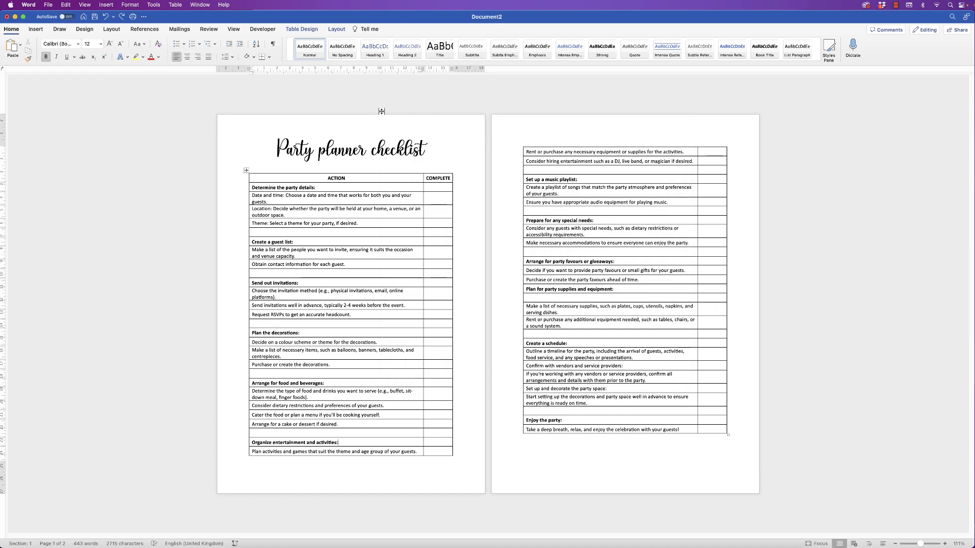
Step: Insert an unshaded checkbox form field in the COMPLETE cell beside "Determine the party details:" and align it to the cell's centre
click(262, 30)
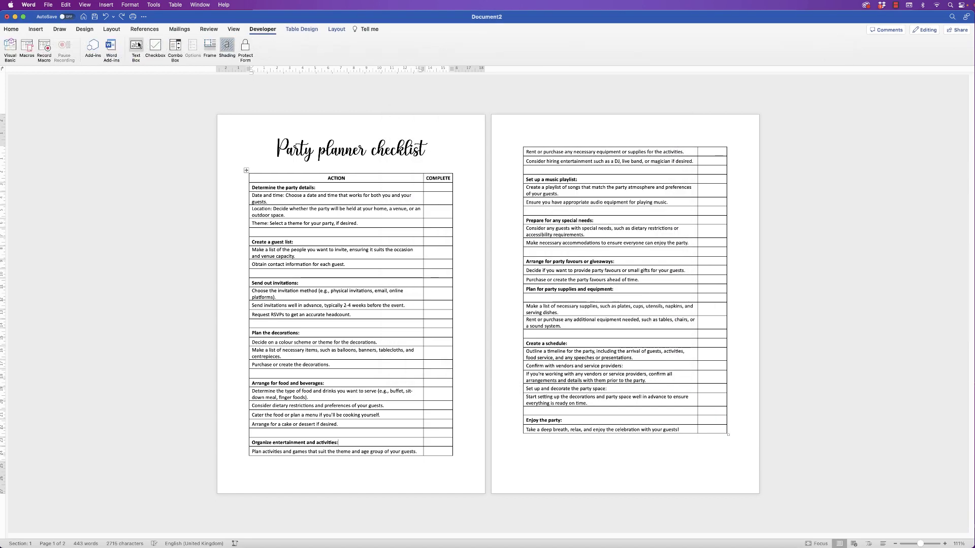
click(225, 47)
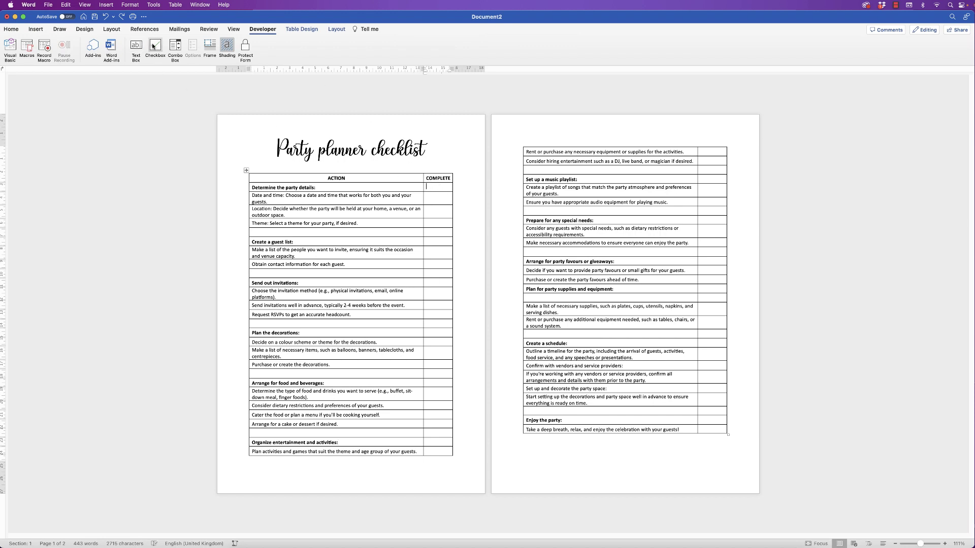
click(162, 48)
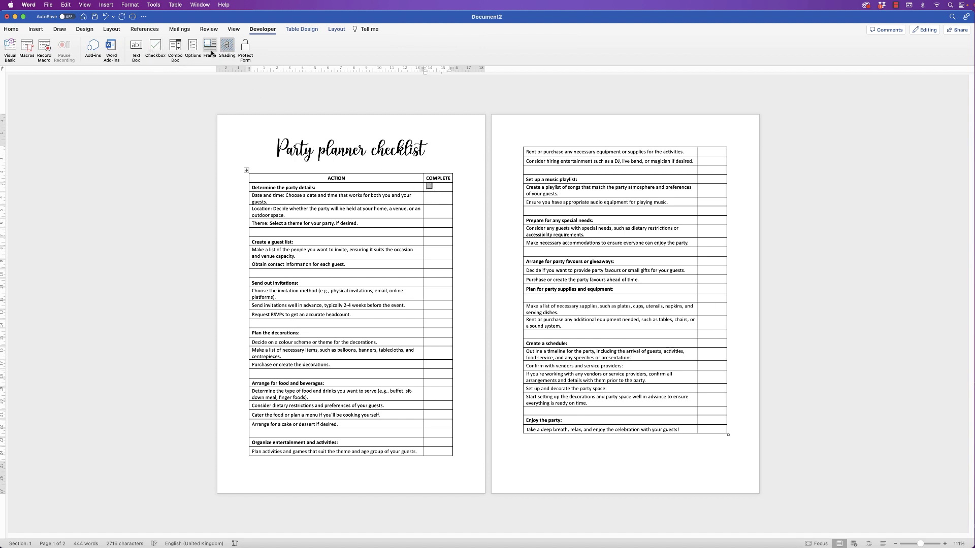
click(227, 48)
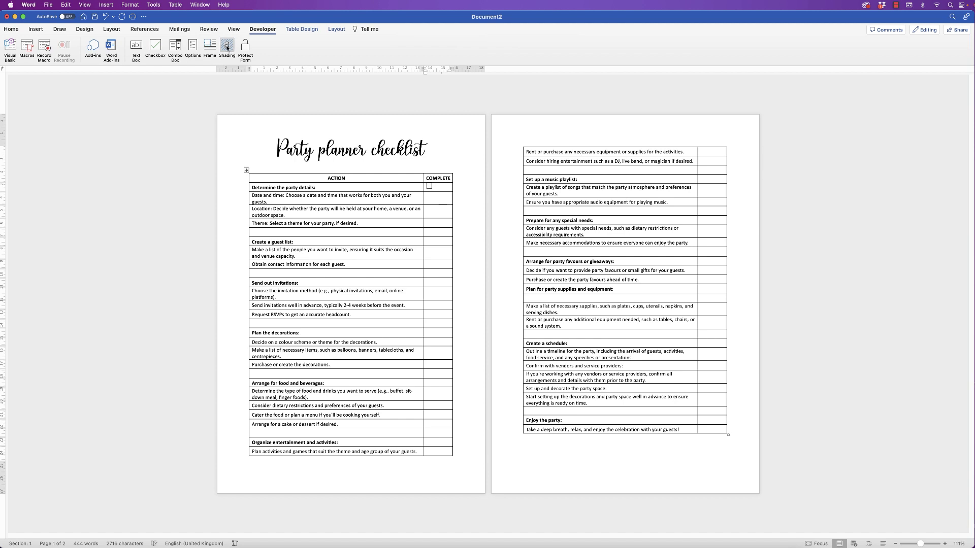
click(336, 29)
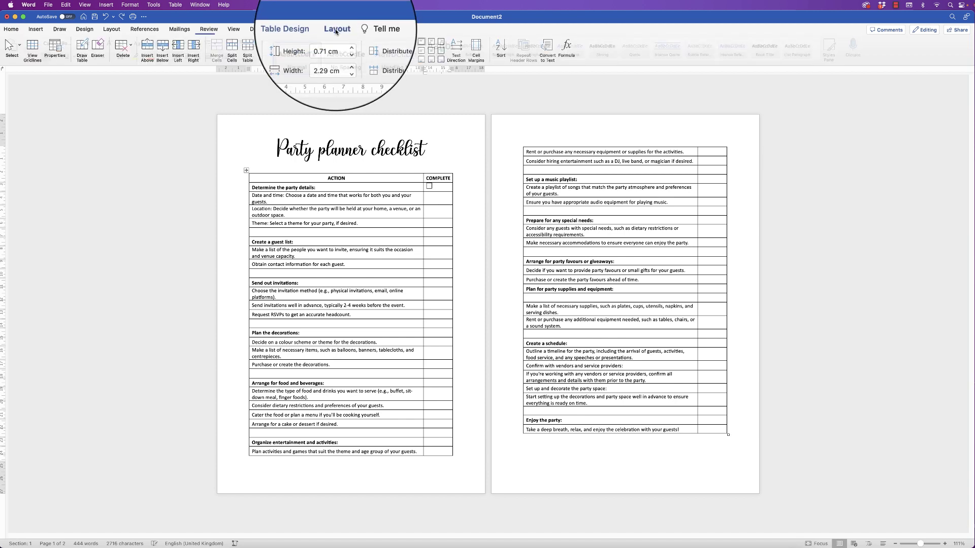
click(431, 51)
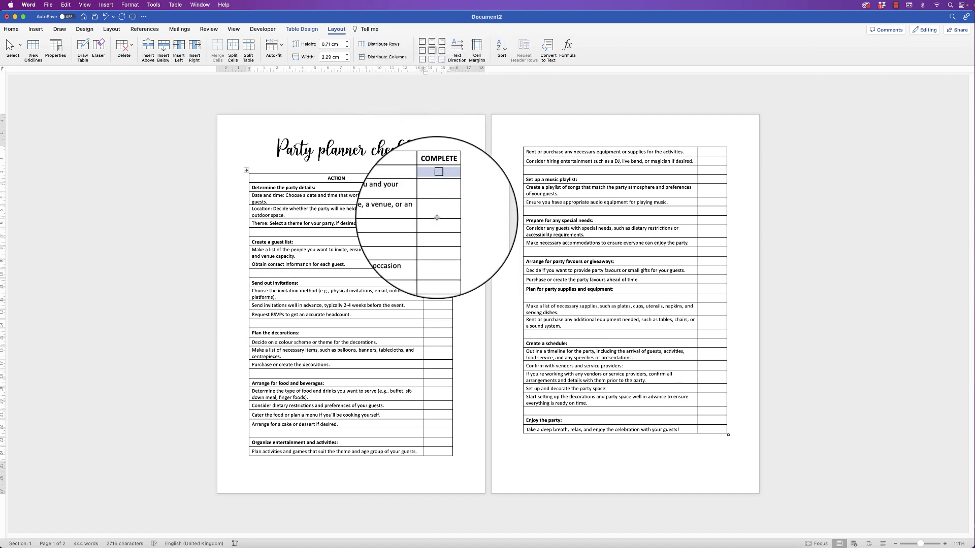
Step: Copy the checkbox into all the remaining COMPLETE cells on both pages and align them to the centre of their cells
click(438, 187)
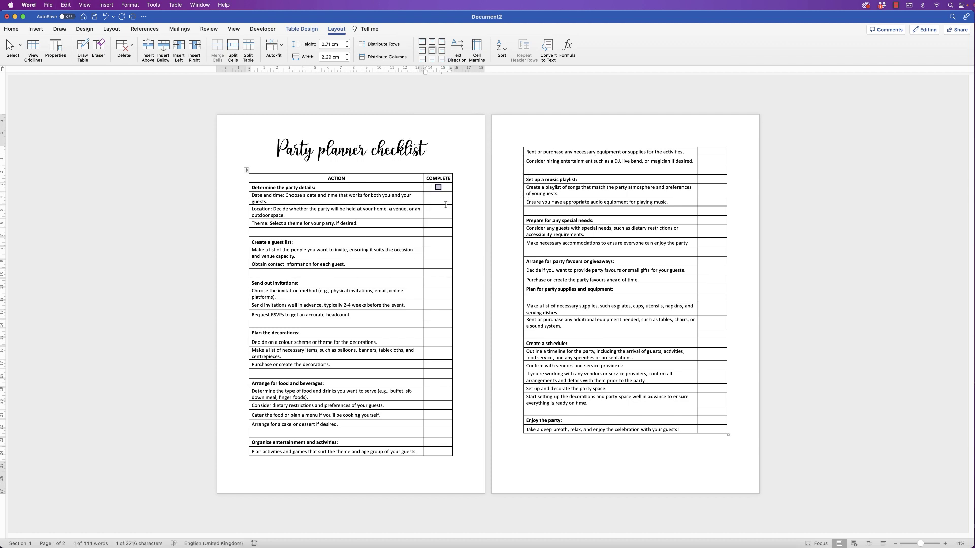
click(439, 196)
drag(439, 196, 723, 437)
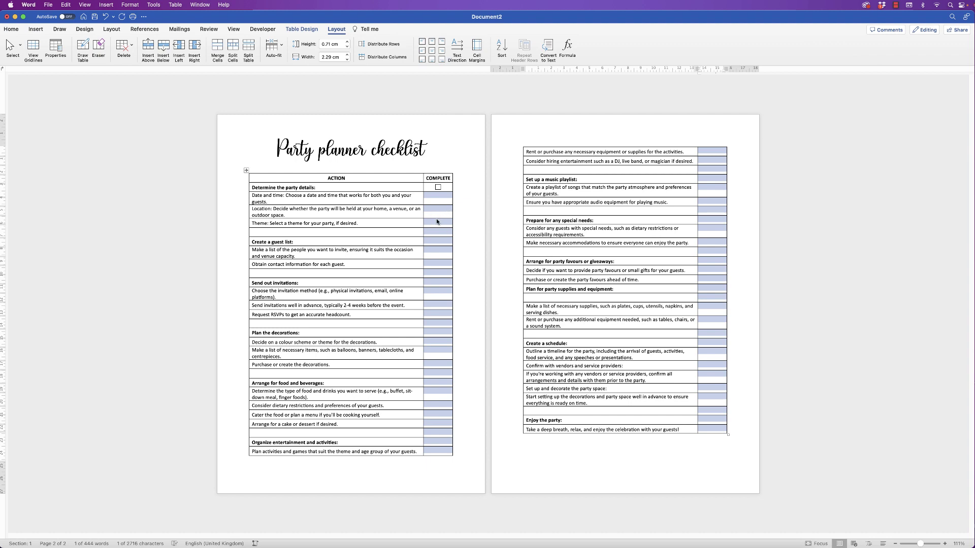
key(super+v)
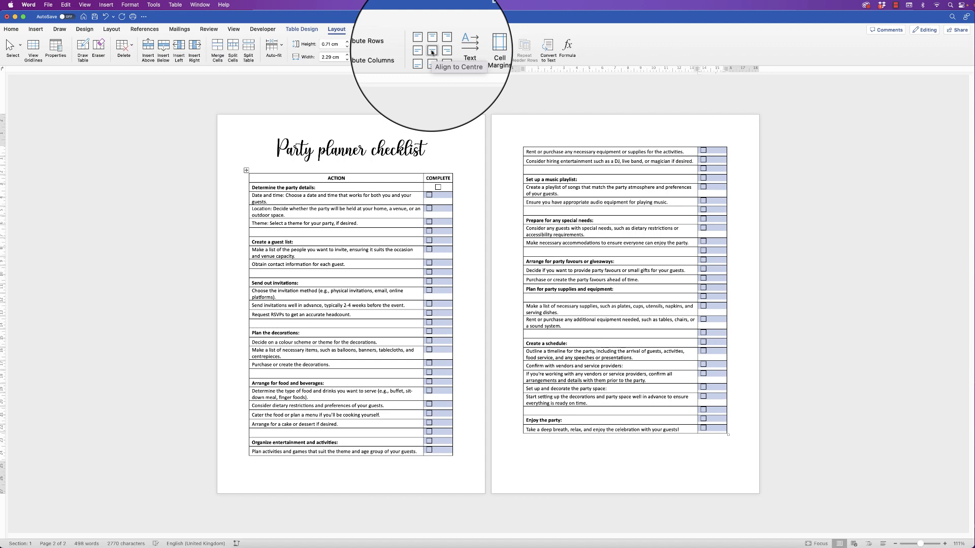
click(432, 52)
click(447, 159)
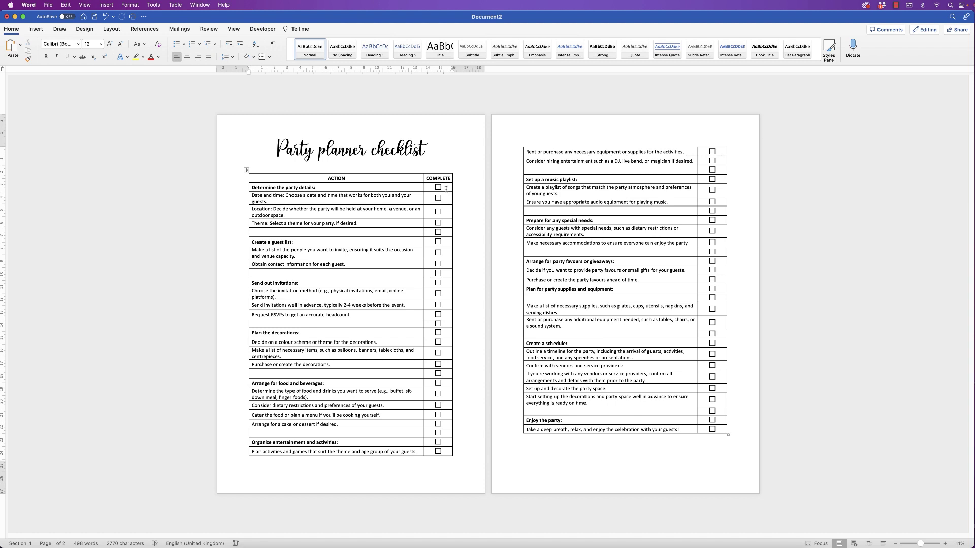
Step: Protect the form and test it by ticking the checkboxes for the date and time, location and theme actions
click(262, 29)
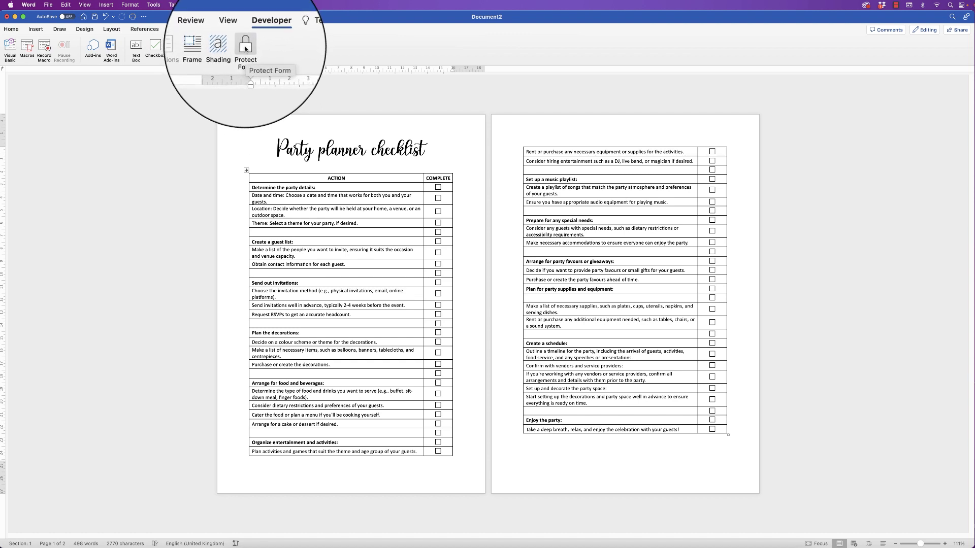
click(244, 48)
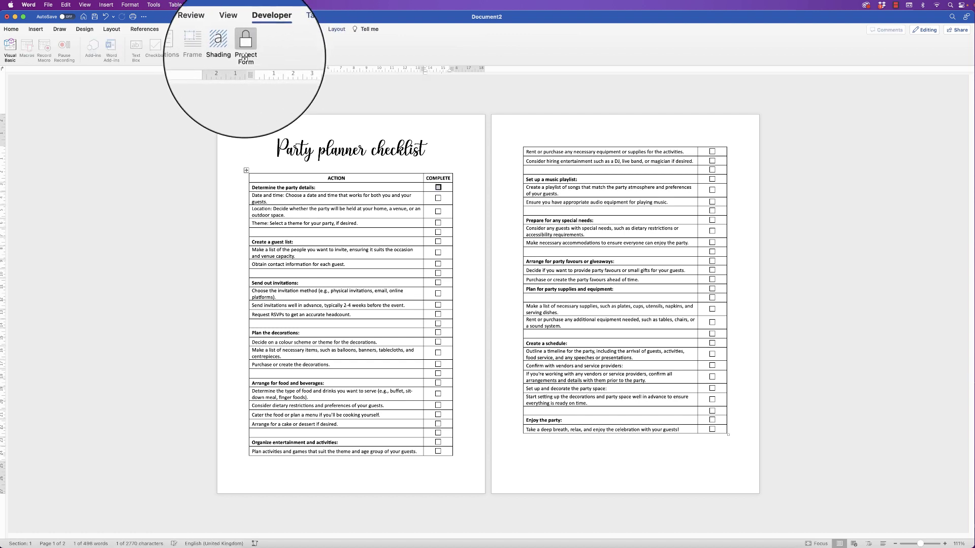
click(438, 199)
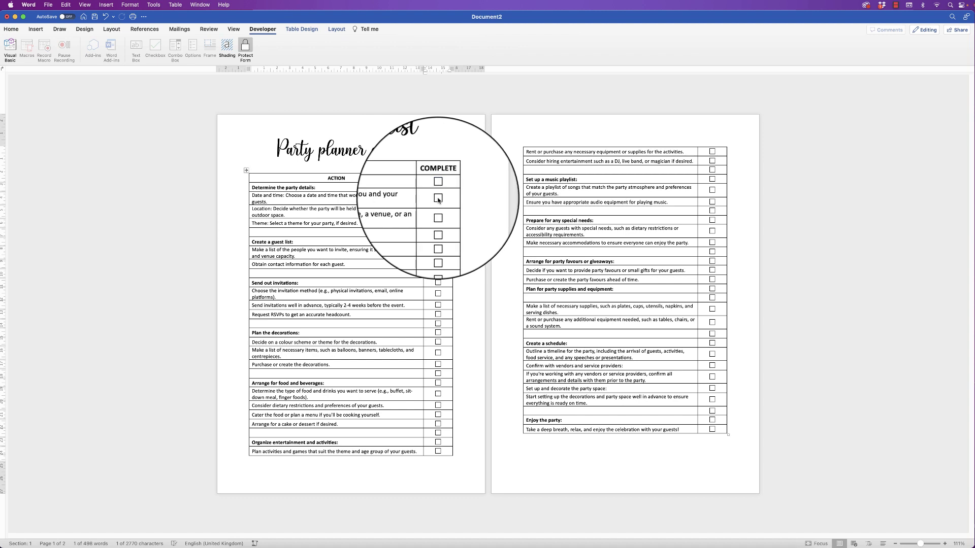
click(437, 198)
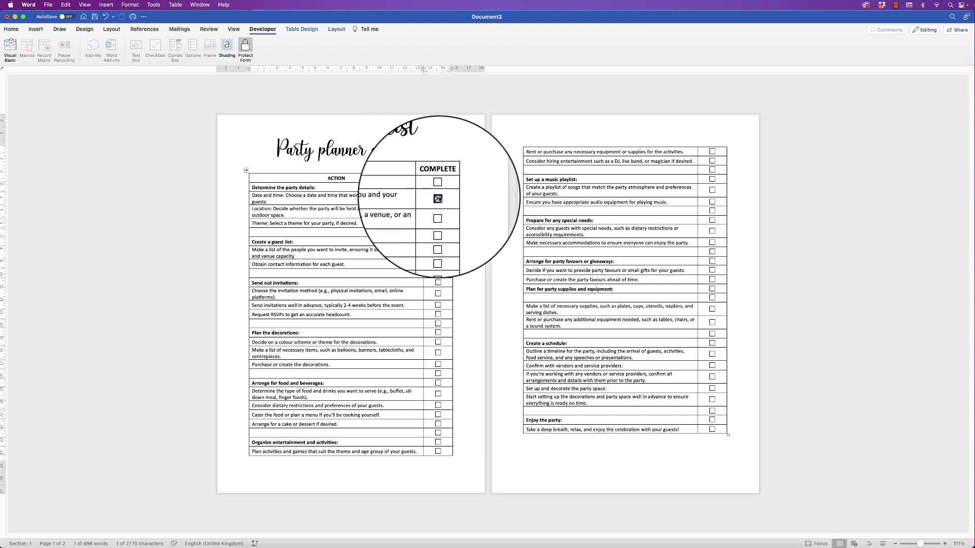
click(438, 212)
click(438, 223)
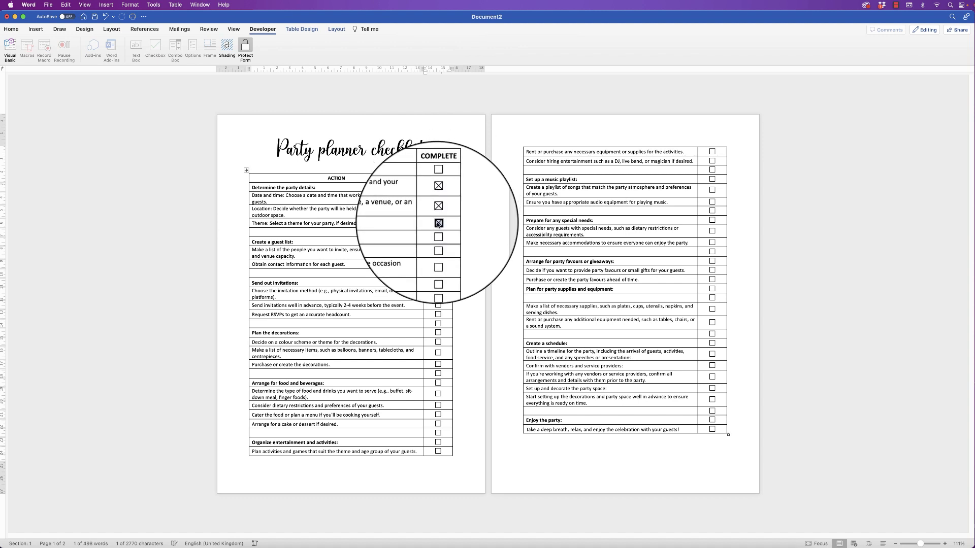
Step: Clear the three ticked checkboxes, try placing the cursor in the protected ACTION text, and turn form protection off
click(438, 223)
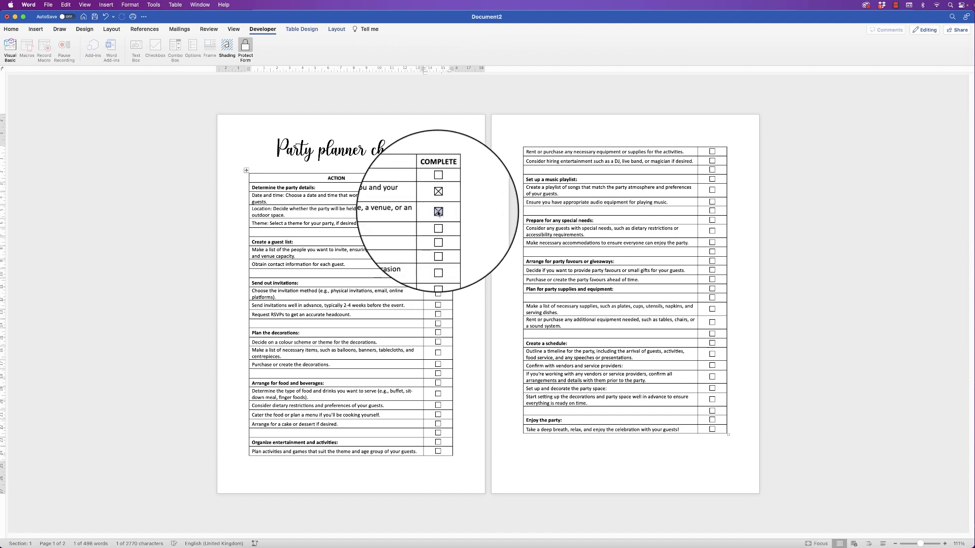
click(438, 210)
click(438, 198)
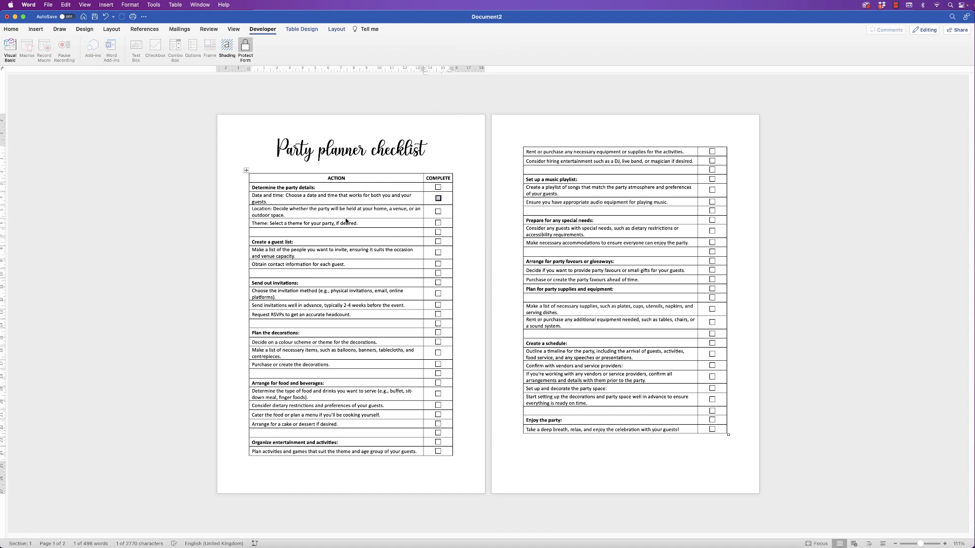
click(280, 202)
key(Down)
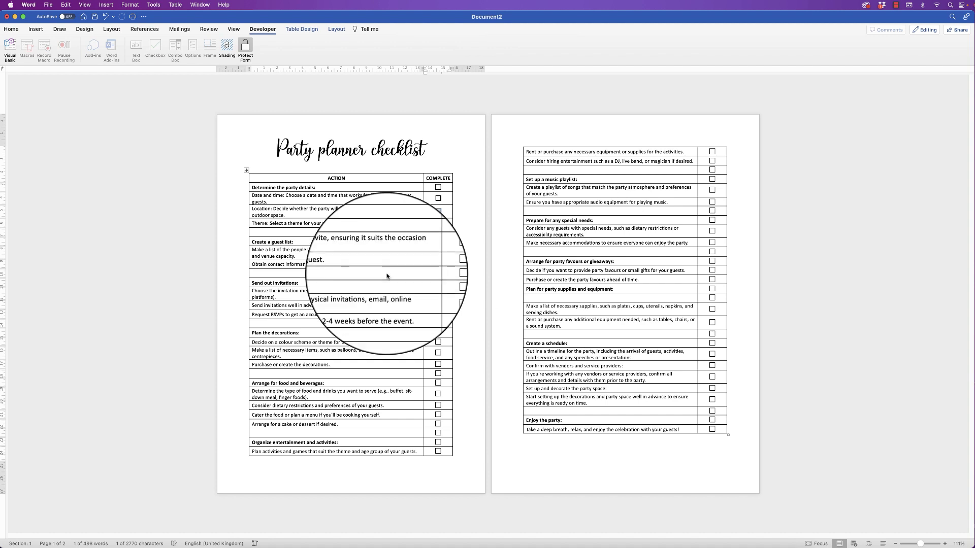
click(244, 45)
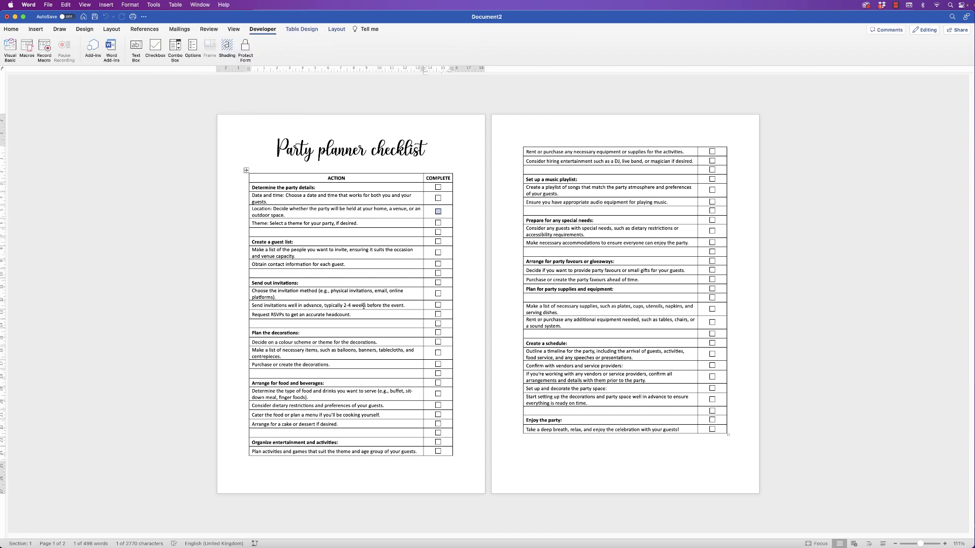
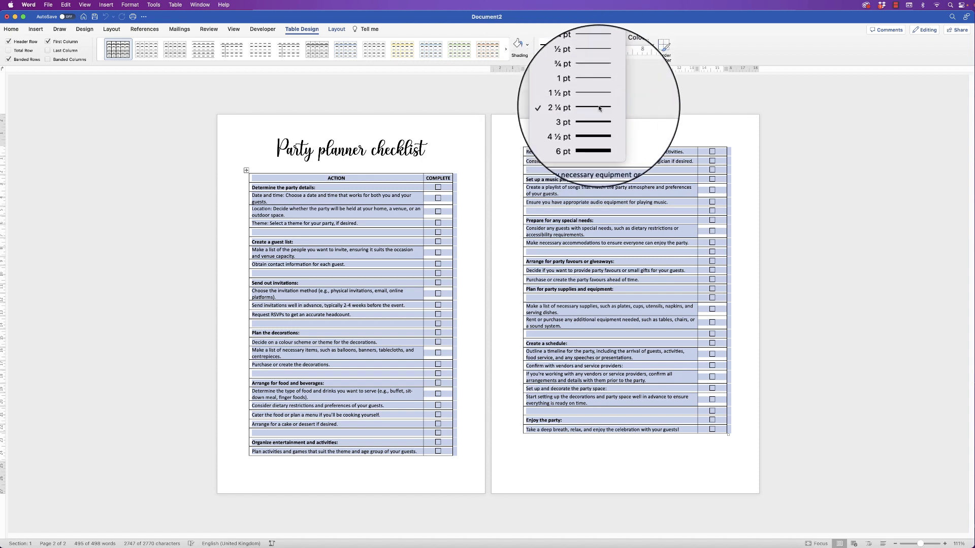
Step: Apply a 2 ¼ pt outside border around the whole checklist table
click(595, 105)
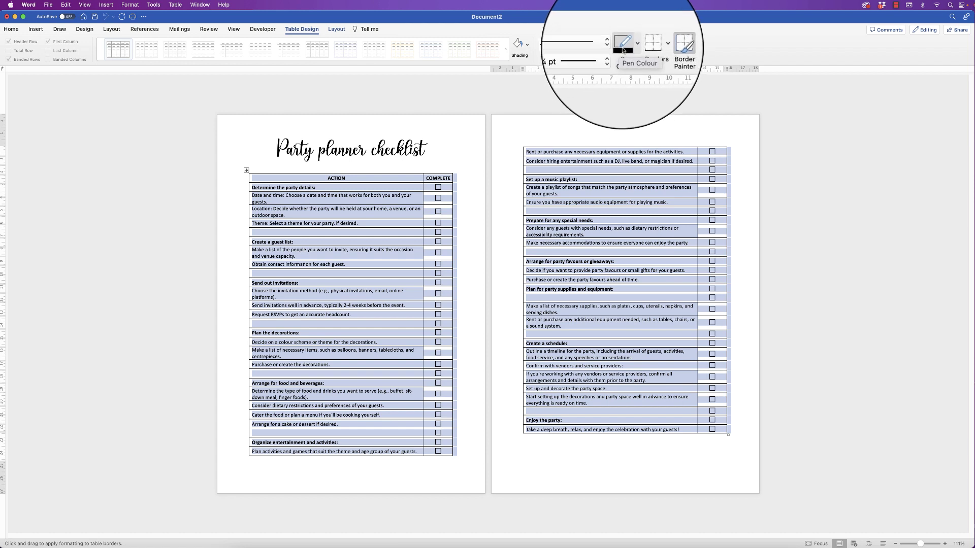
click(652, 46)
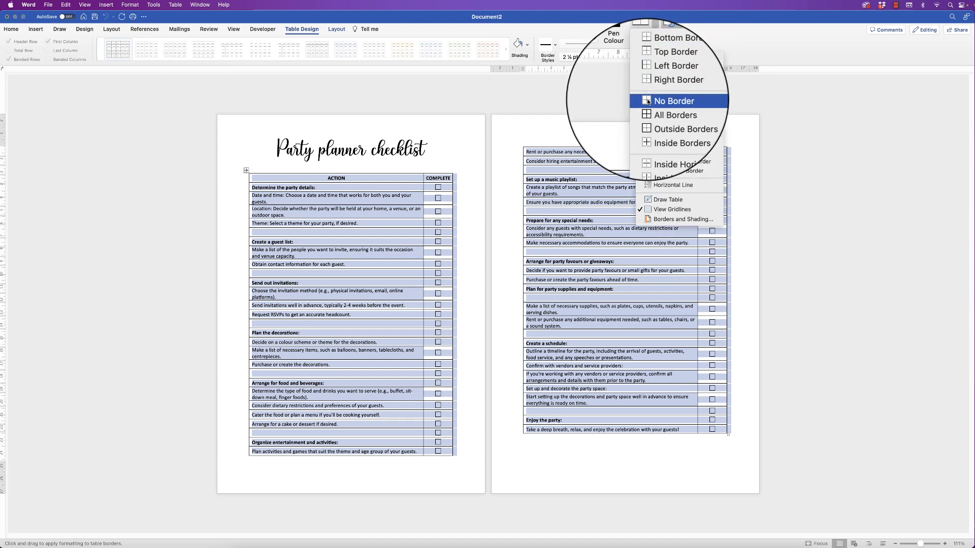
click(647, 121)
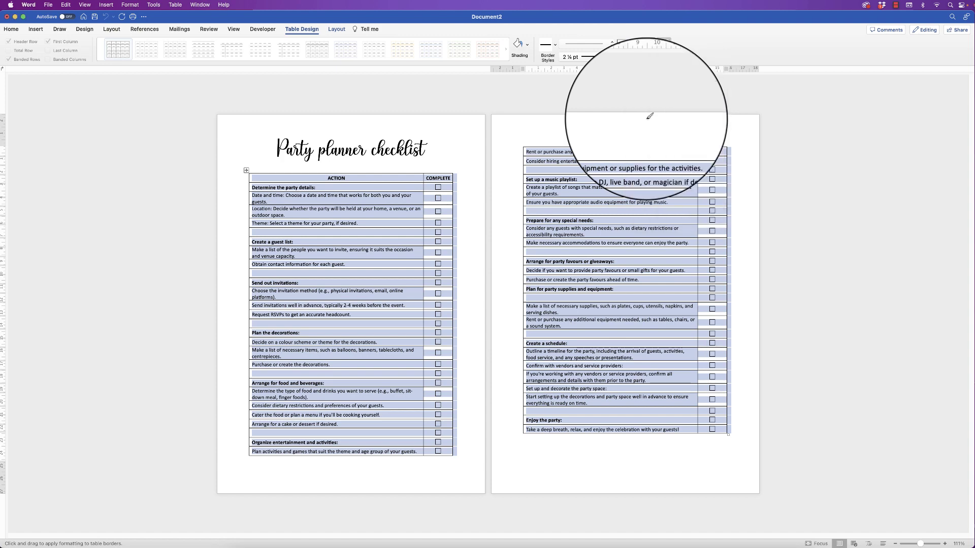
click(462, 156)
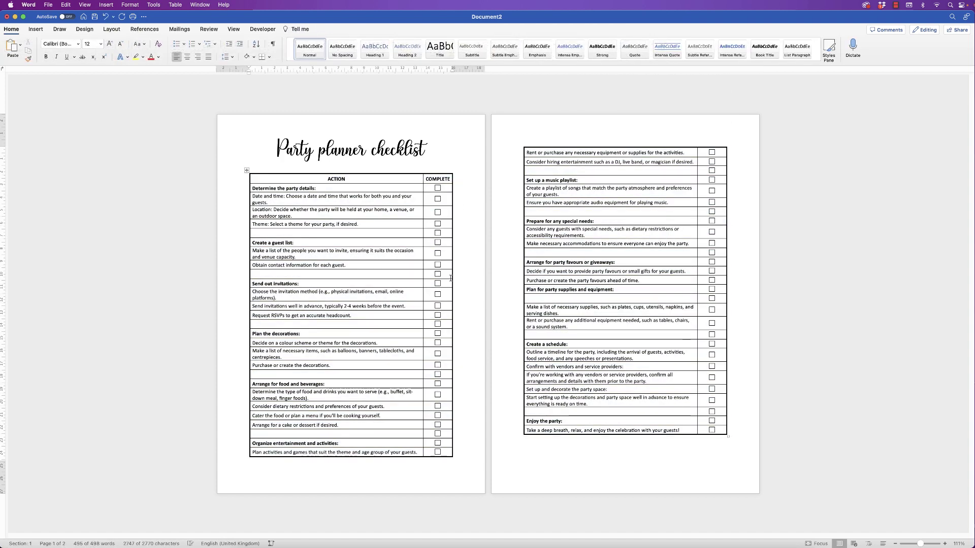
Step: Apply 2 ¼ pt outside borders around the ACTION/COMPLETE header row and around the whole COMPLETE column
triple_click(421, 179)
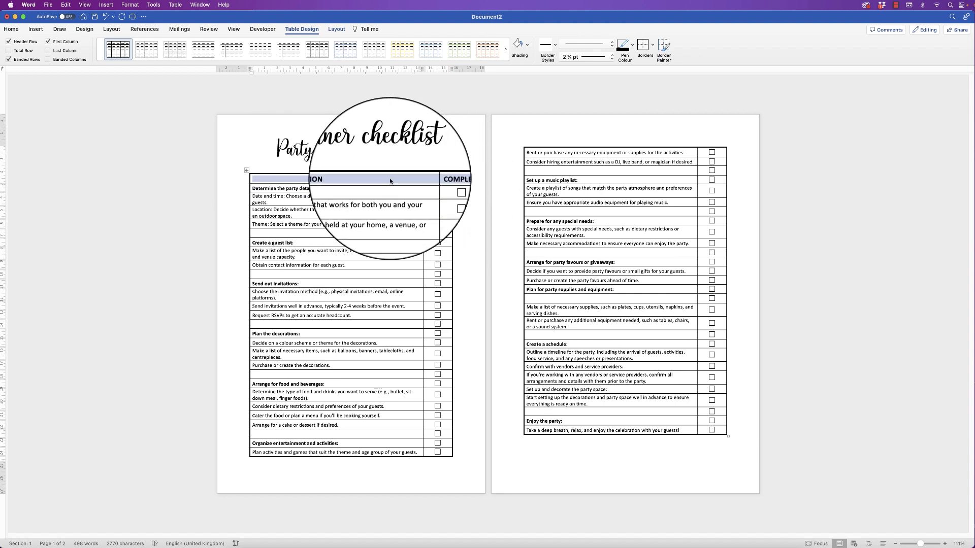
click(642, 47)
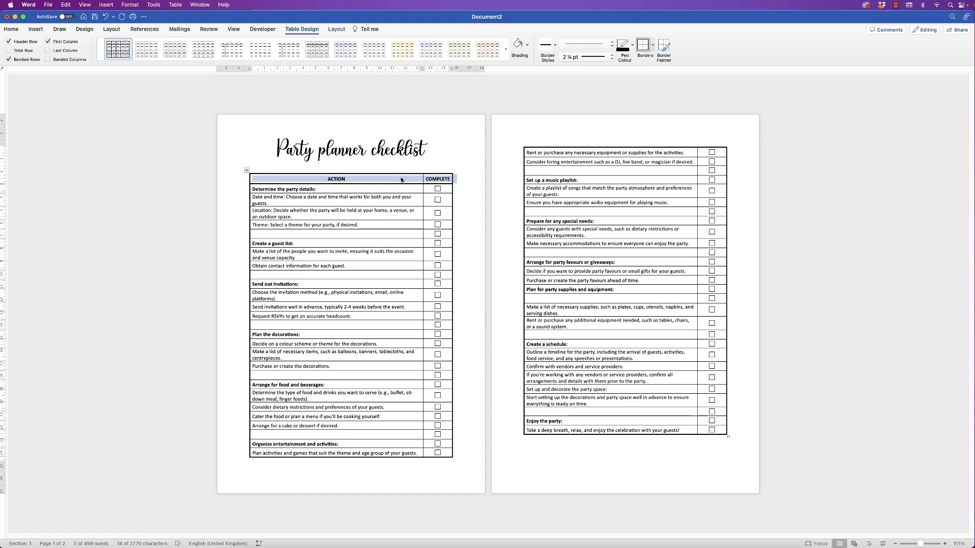
click(399, 230)
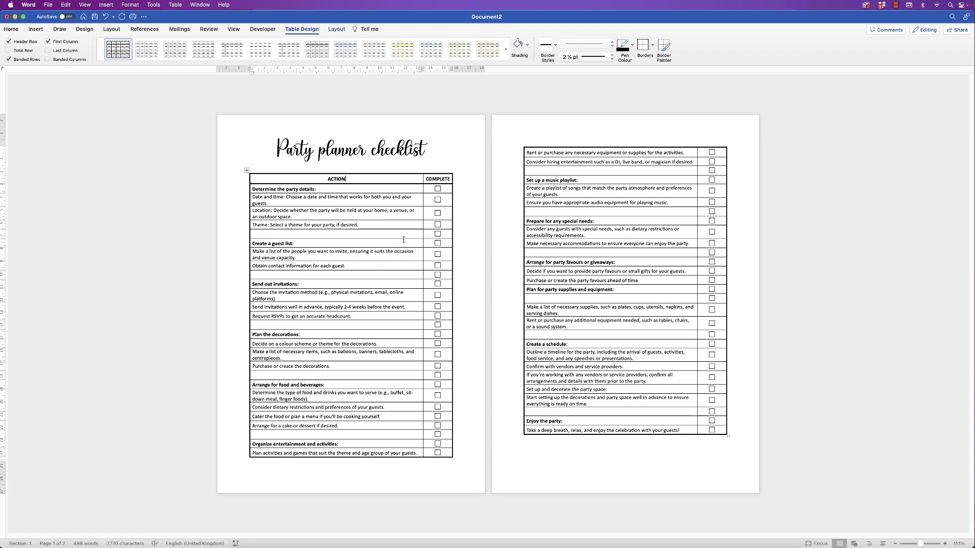
drag(436, 180, 709, 428)
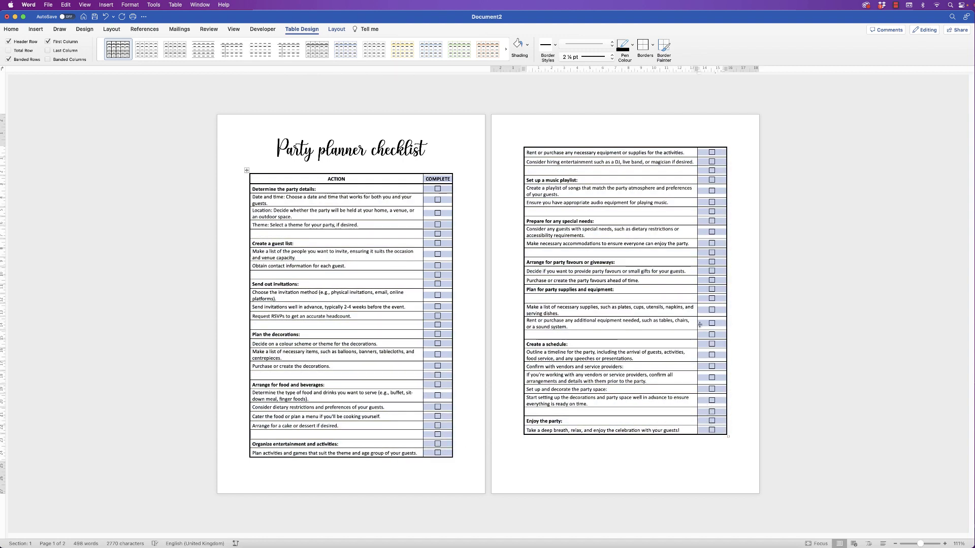
click(642, 48)
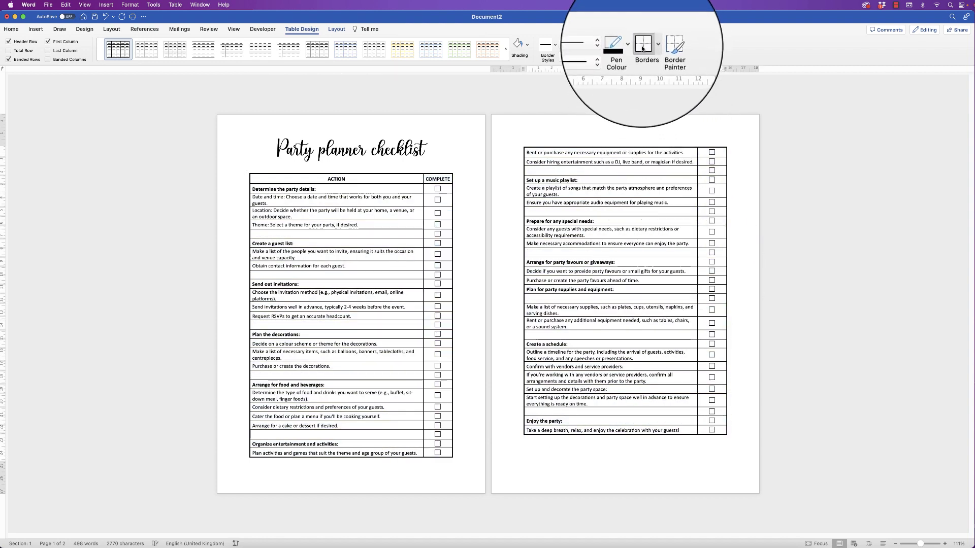
click(639, 446)
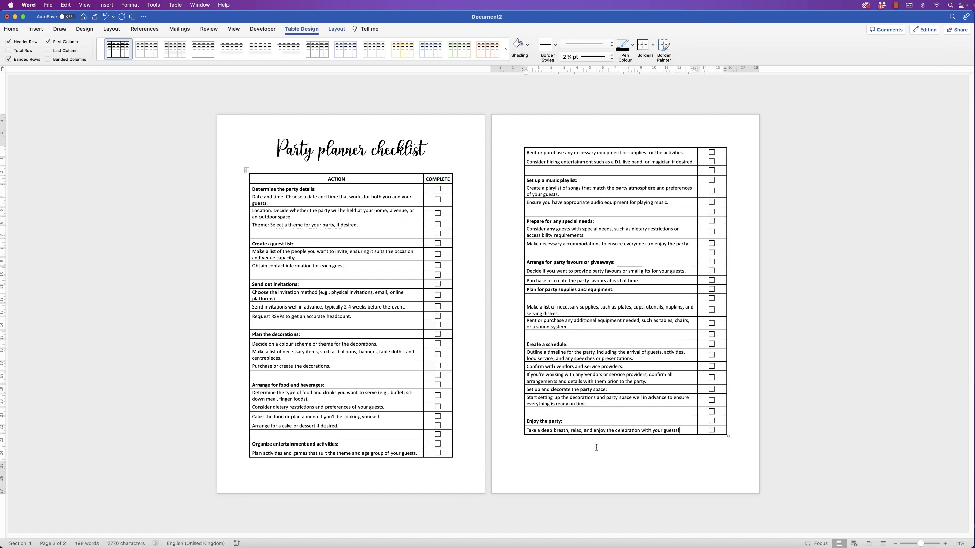
Step: Insert two blank rows below the table's last row on page two, undoing the extra third row
click(337, 29)
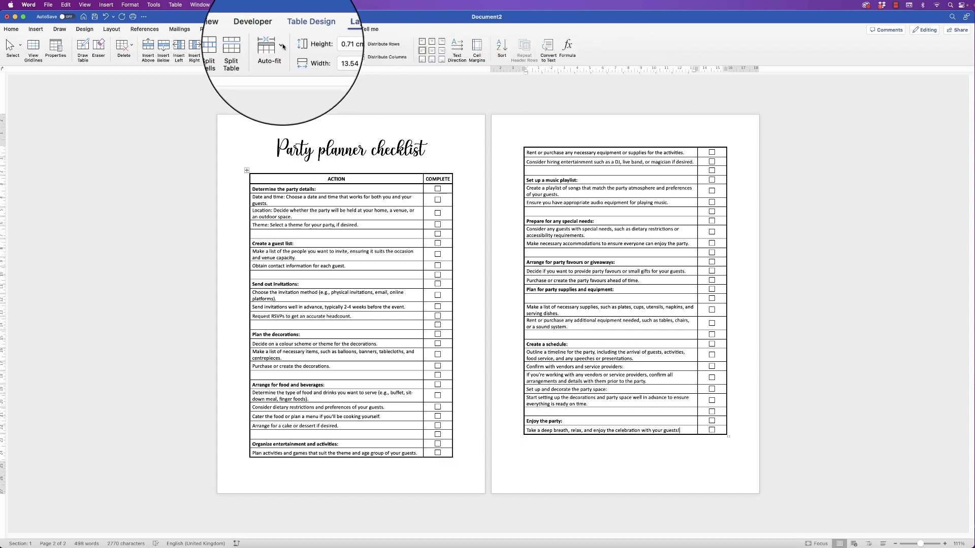
click(163, 48)
click(163, 48)
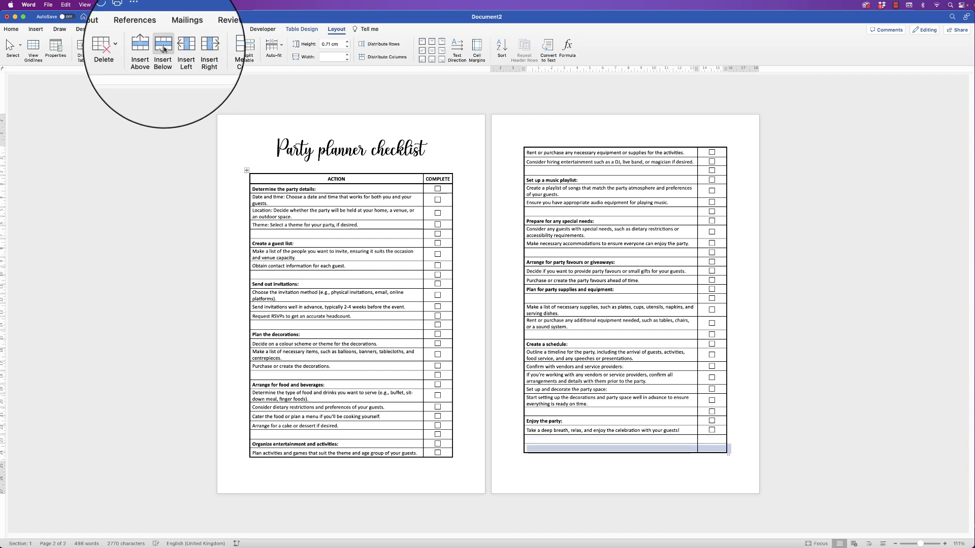
click(164, 49)
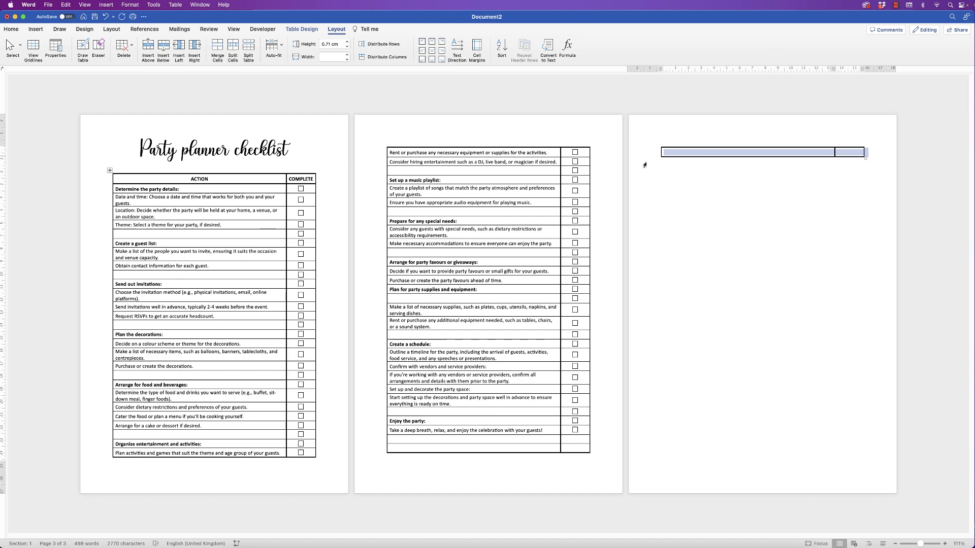
key(super+z)
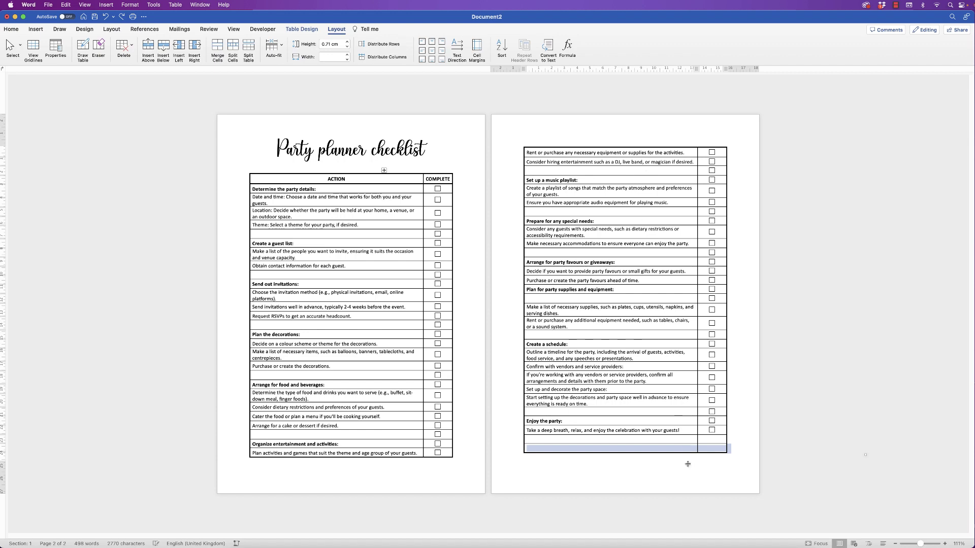
click(683, 451)
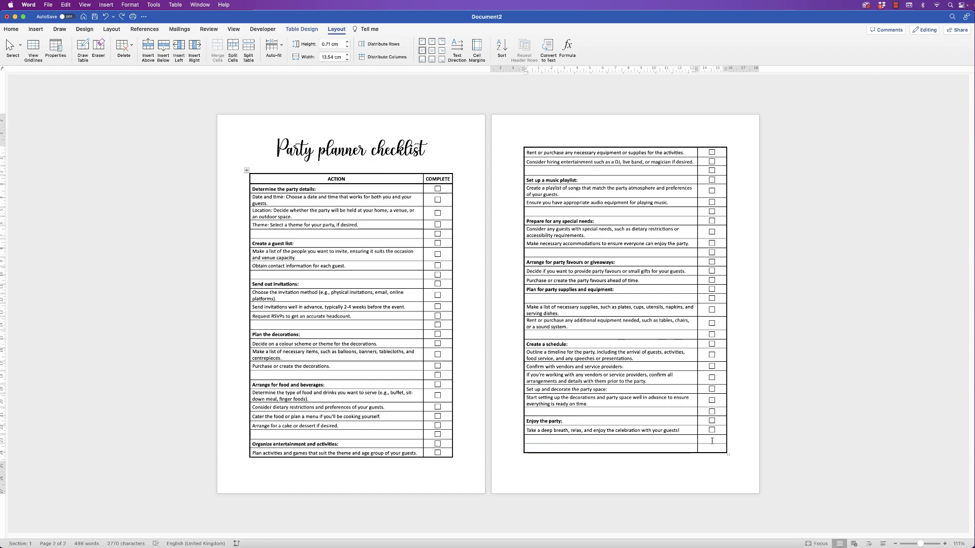
Step: Add centred page numbers to the document footer, shown on the first page too, and return to the document body
double_click(347, 484)
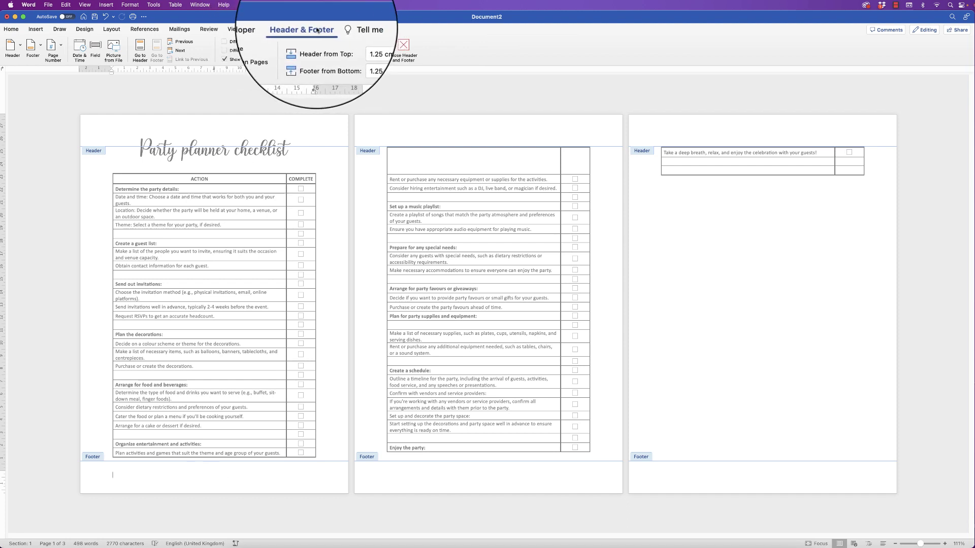
click(62, 48)
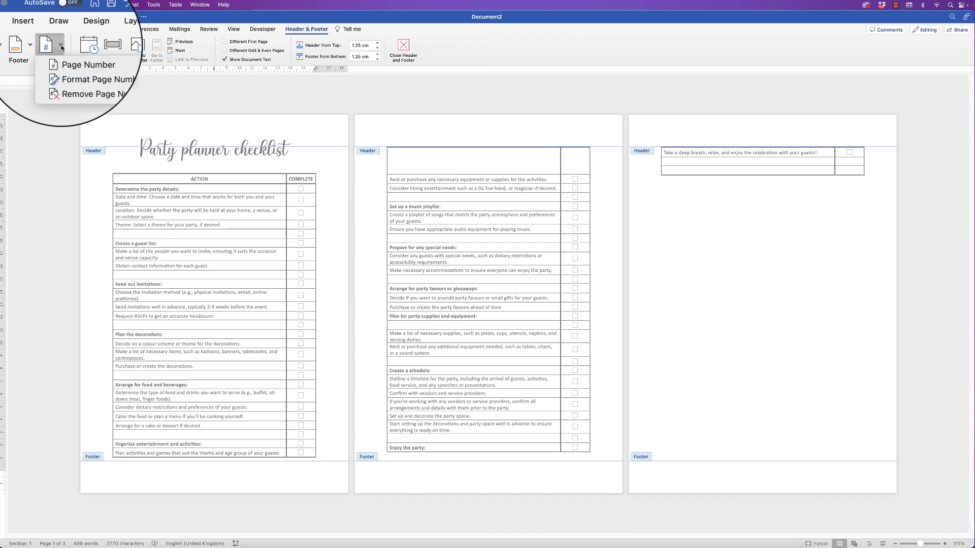
click(66, 60)
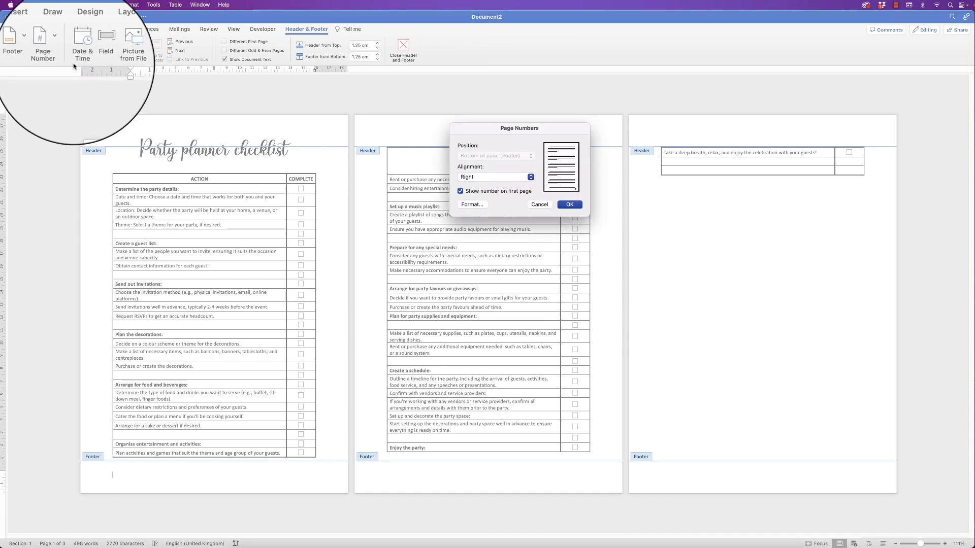
click(480, 179)
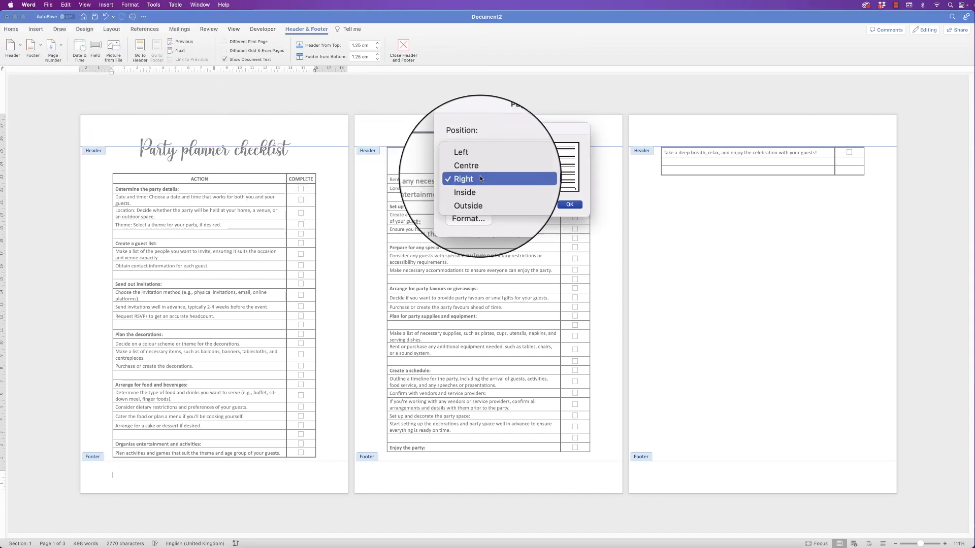
click(471, 171)
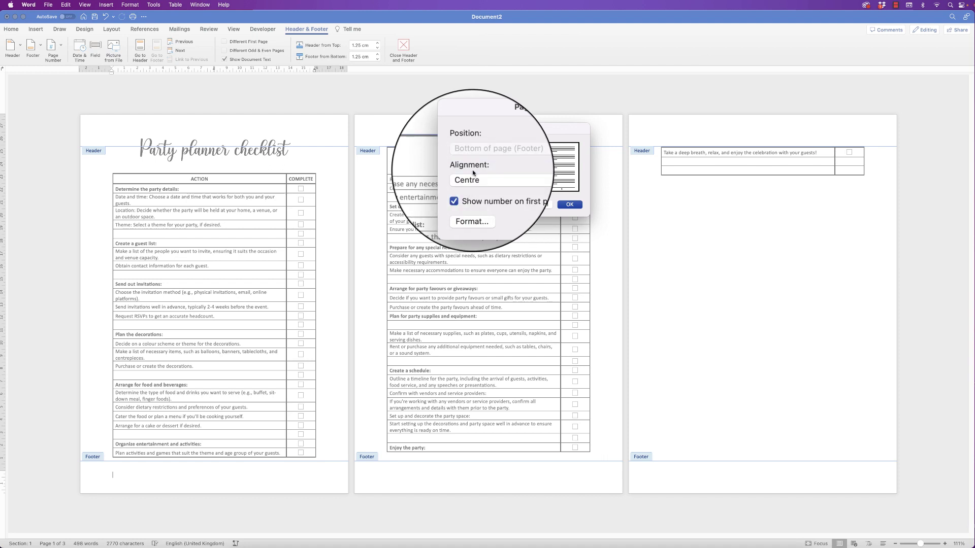
click(569, 204)
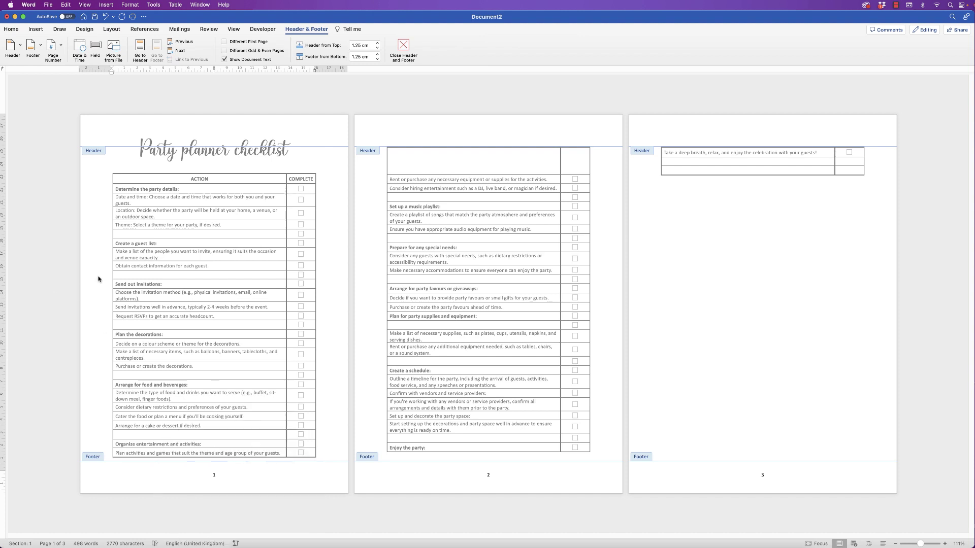
double_click(98, 309)
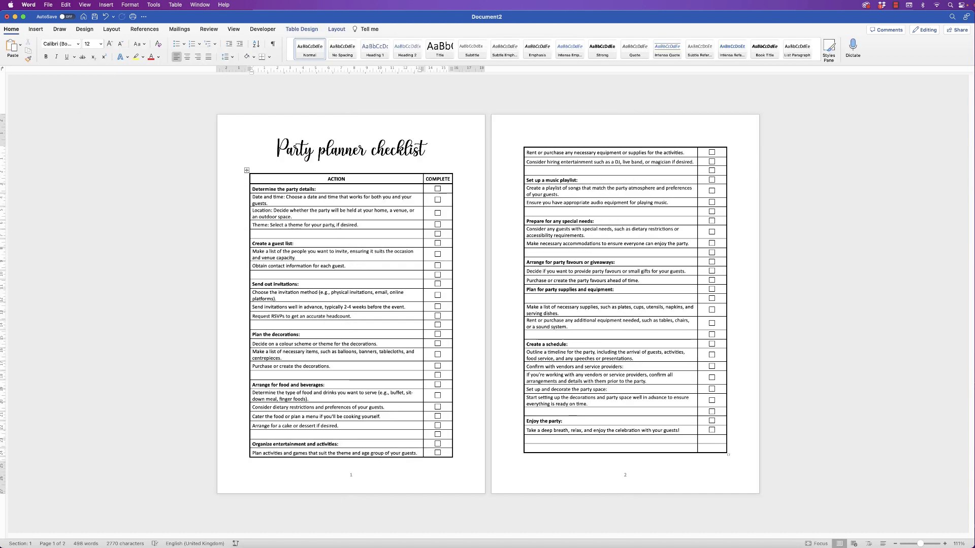
Step: Bring up the form protection command and collapse the ribbon to show more of the finished checklist
click(262, 29)
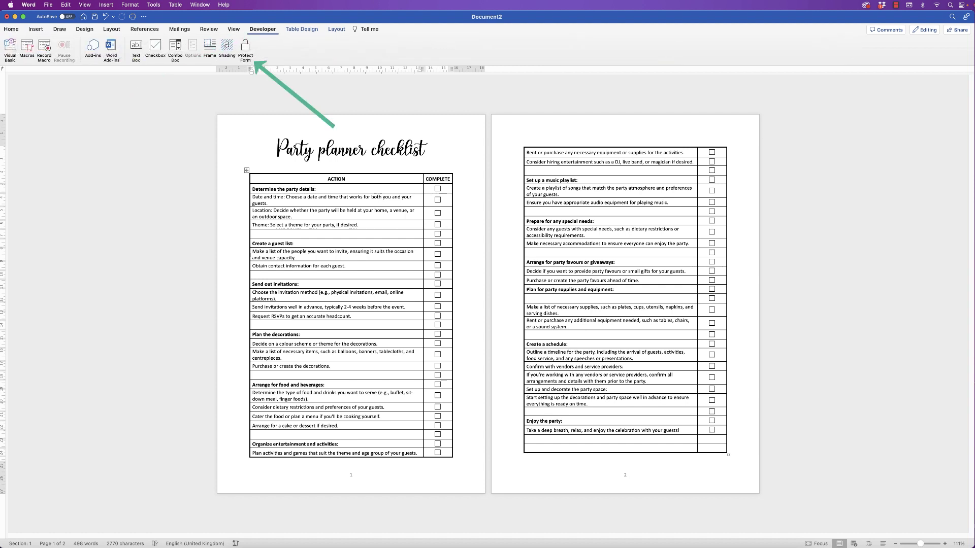
key(super+alt+r)
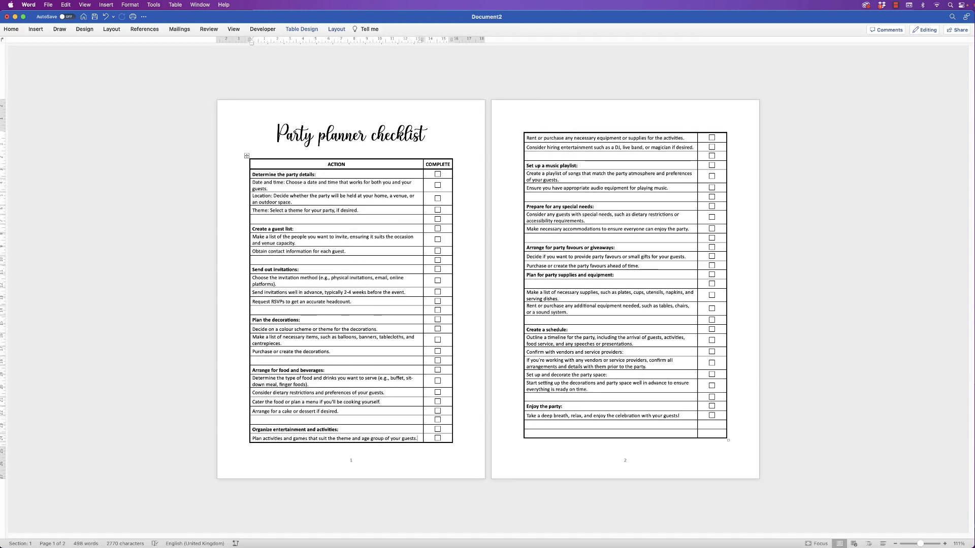